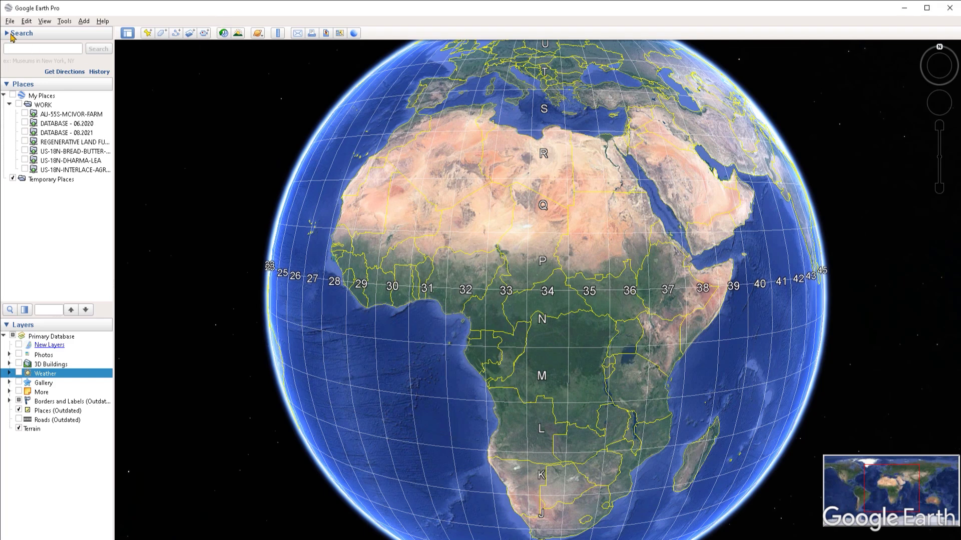
left_click(9, 23)
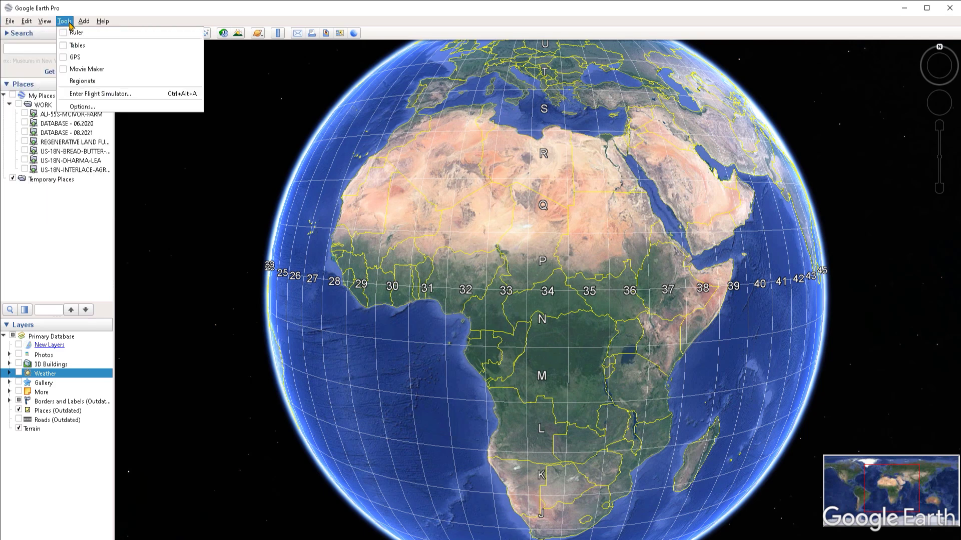
mouse_move(102, 23)
left_click(4, 34)
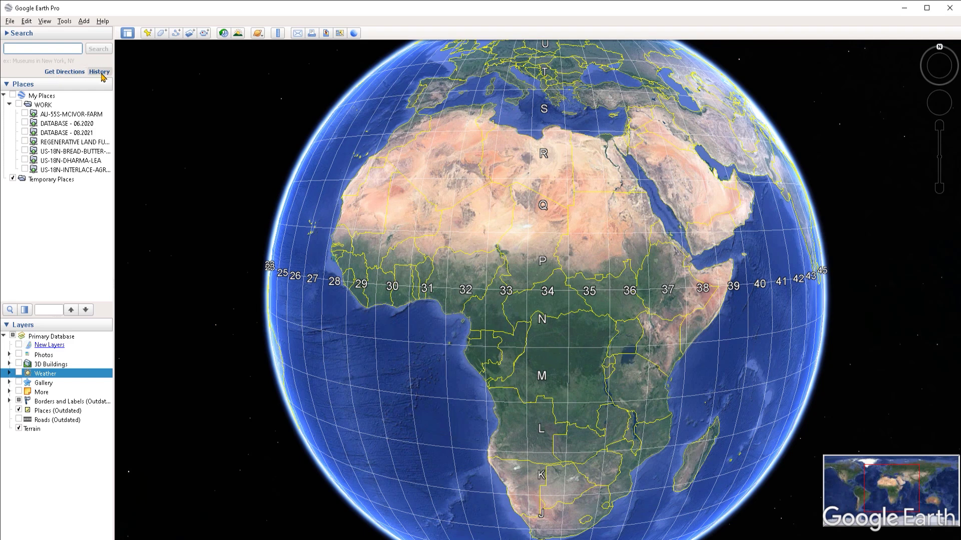
- Get directions from Sofia to Athens and switch the route to walking
left_click(70, 72)
left_click(31, 98)
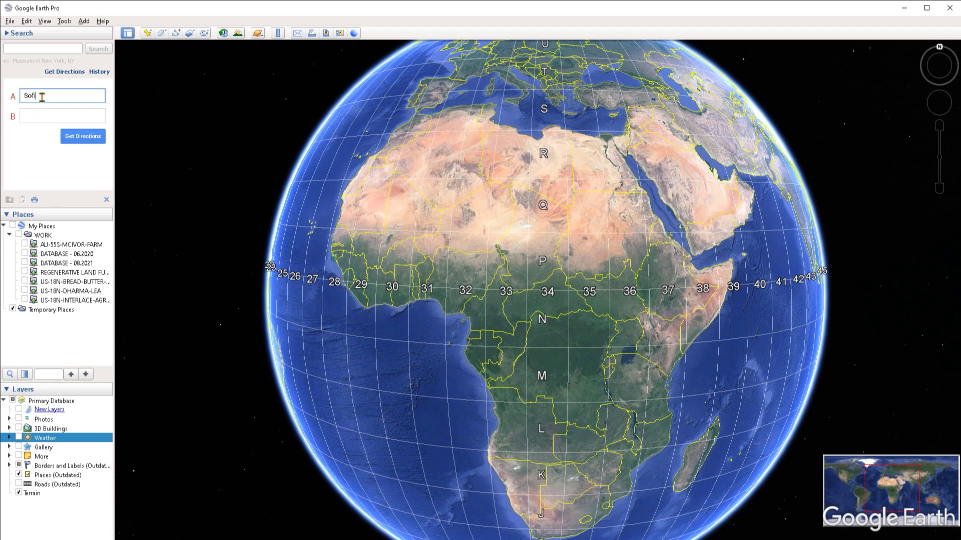
key("Tab")
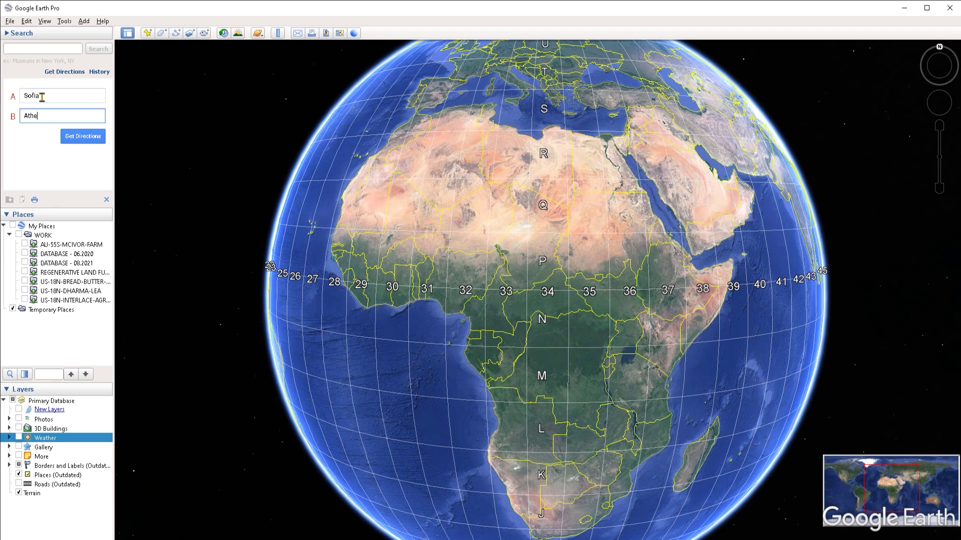
left_click(85, 138)
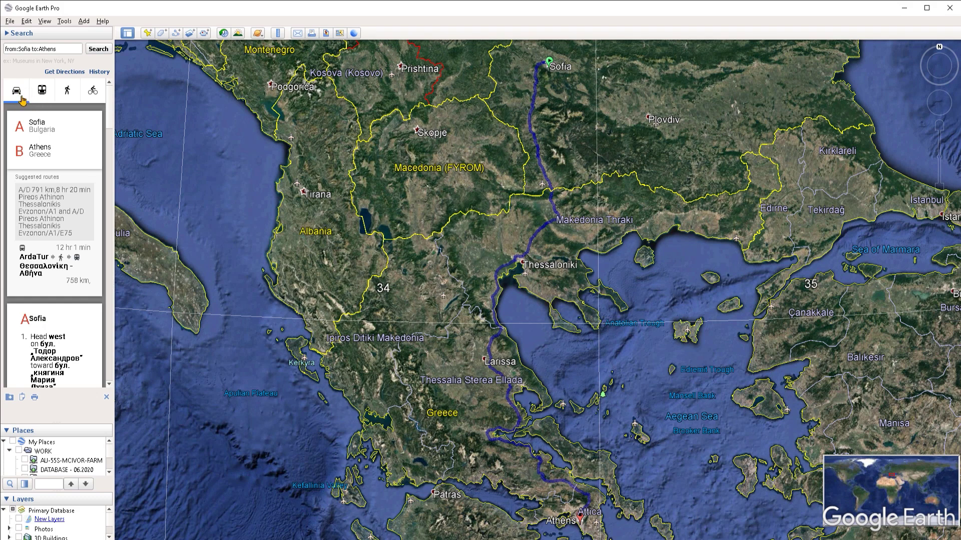
left_click(67, 91)
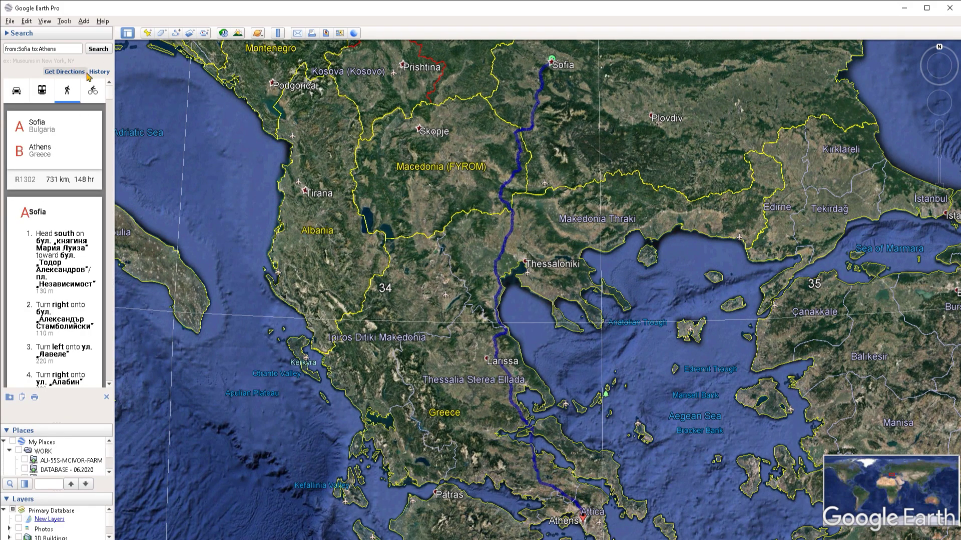
- Expand the R1302 route in the search history and show its balloon on the map
left_click(98, 72)
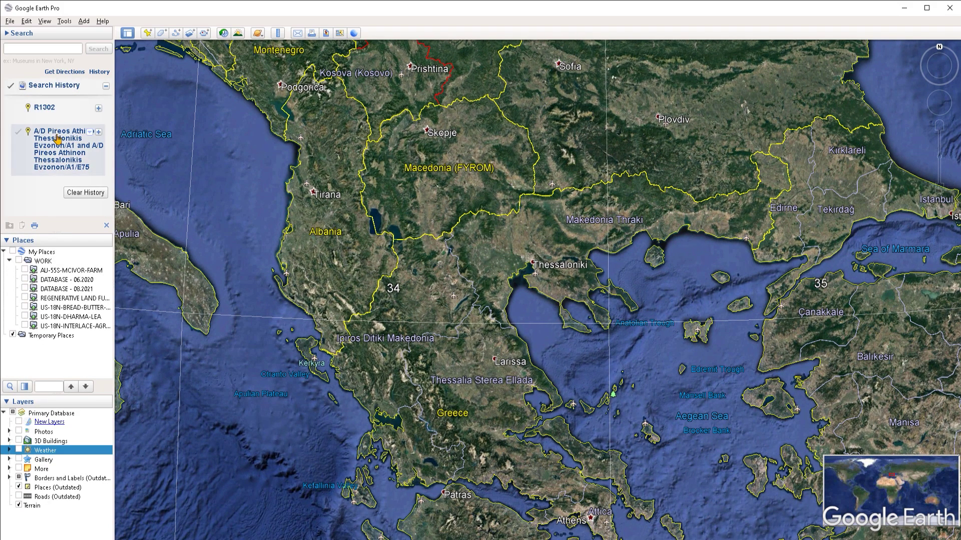
left_click(99, 109)
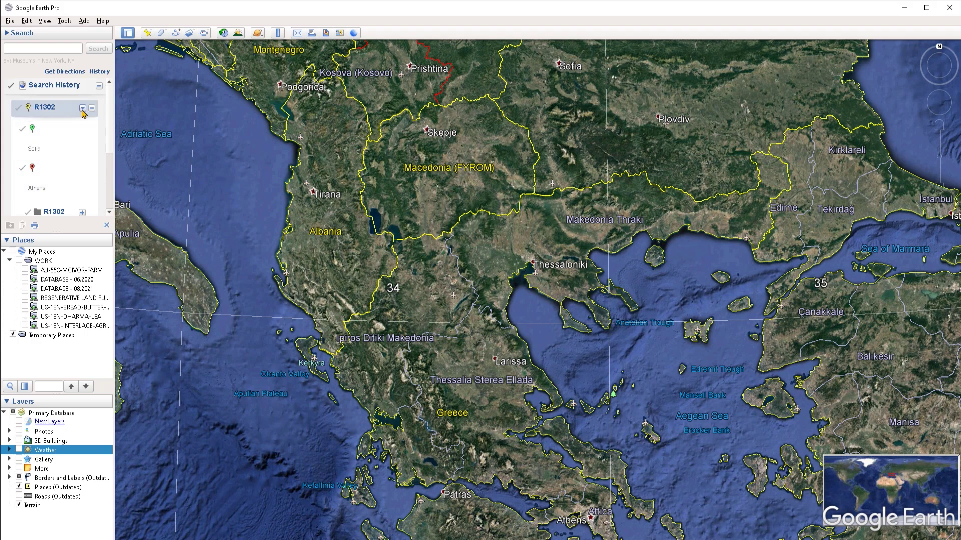
left_click(83, 110)
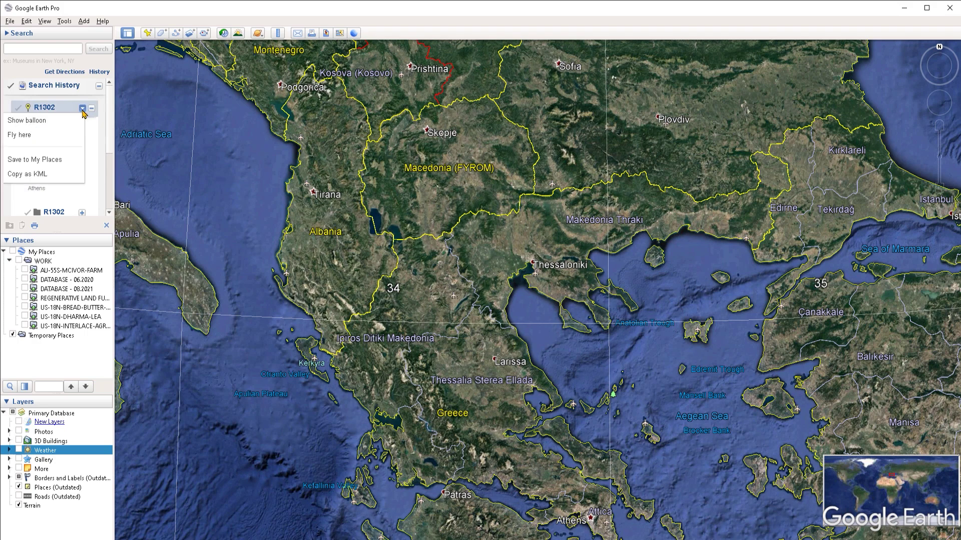
left_click(56, 125)
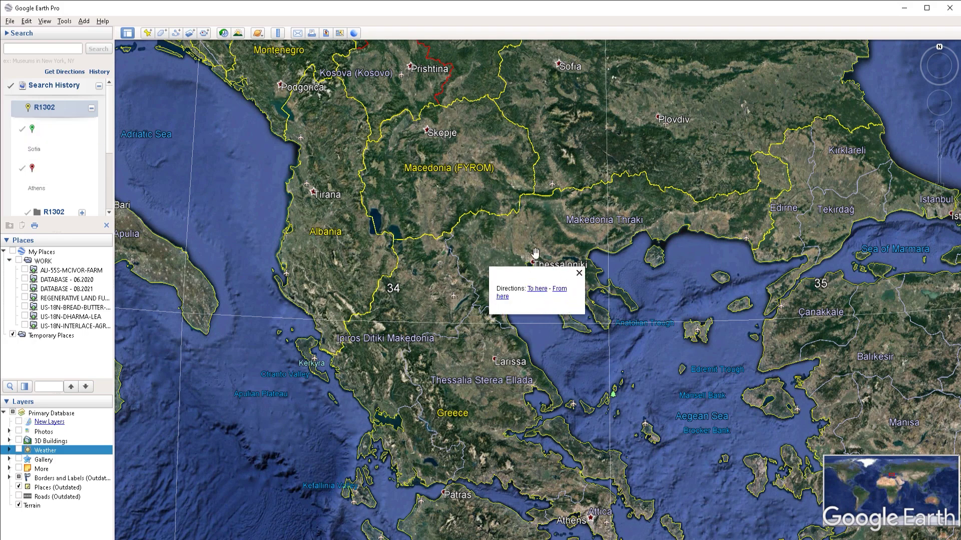
- Copy the R1302 route from the search history as KML
left_click(82, 108)
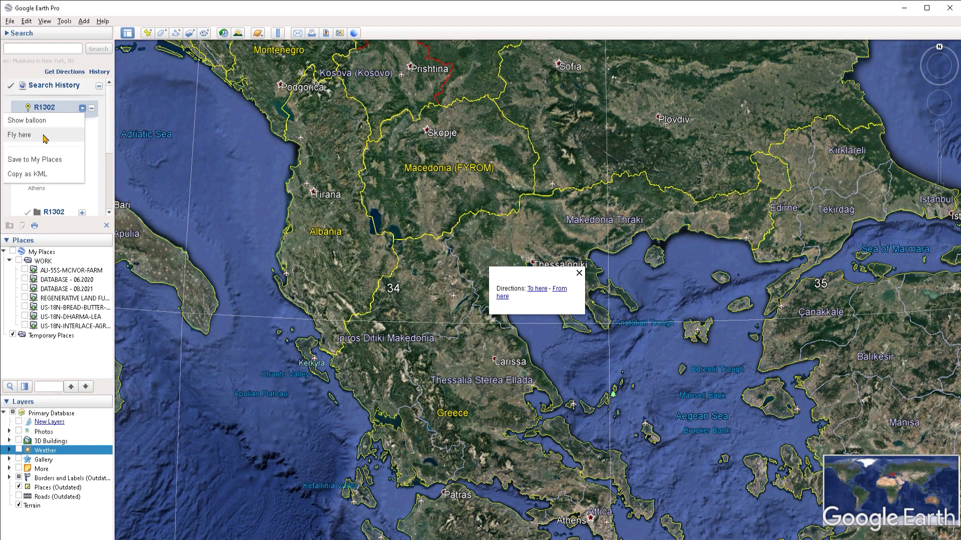
left_click(67, 112)
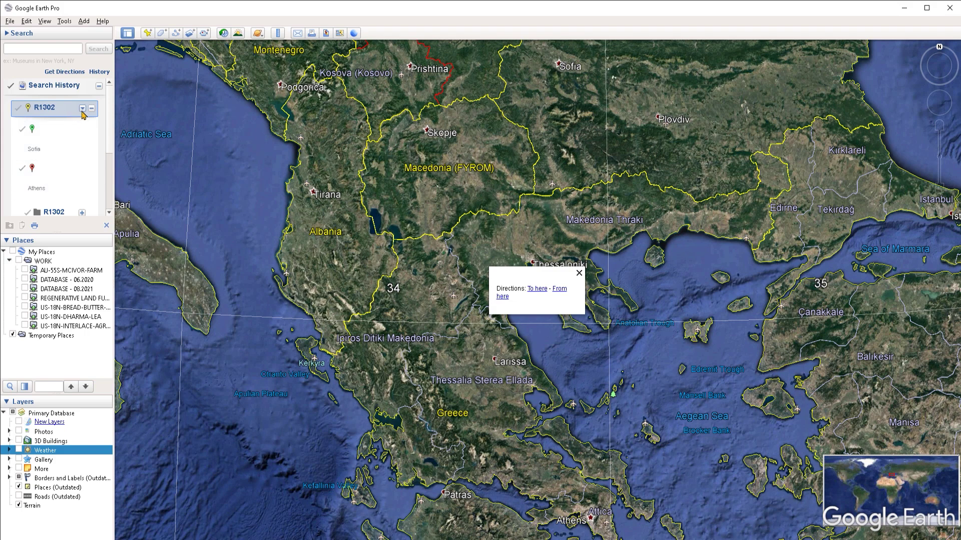
left_click(82, 108)
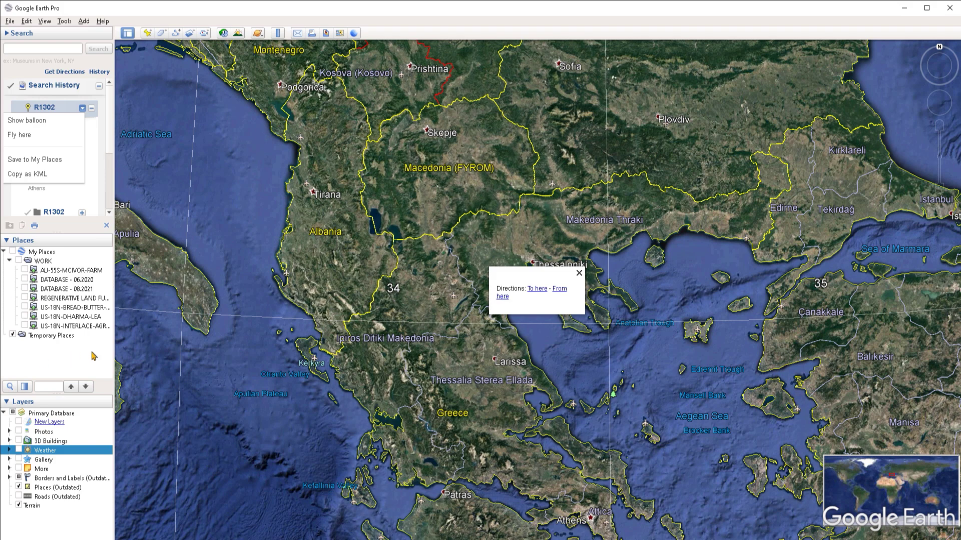
left_click(37, 175)
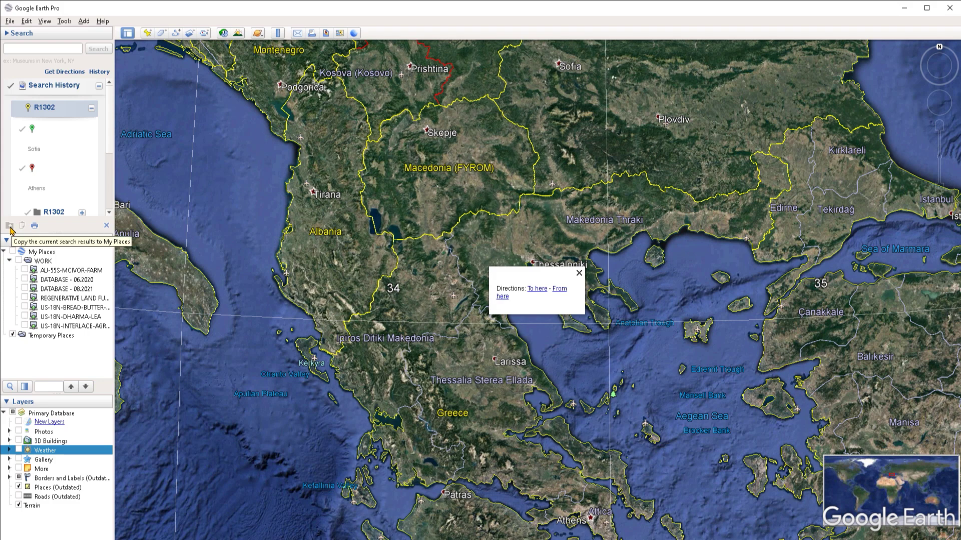
left_click(83, 109)
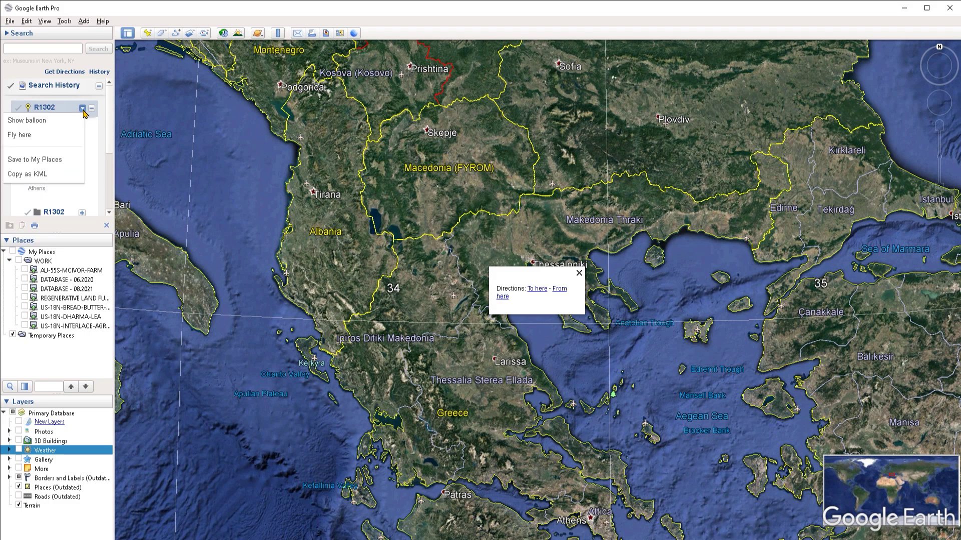
left_click(54, 176)
- Examine the printers and page range options for printing the search results, and leave without printing
left_click(34, 225)
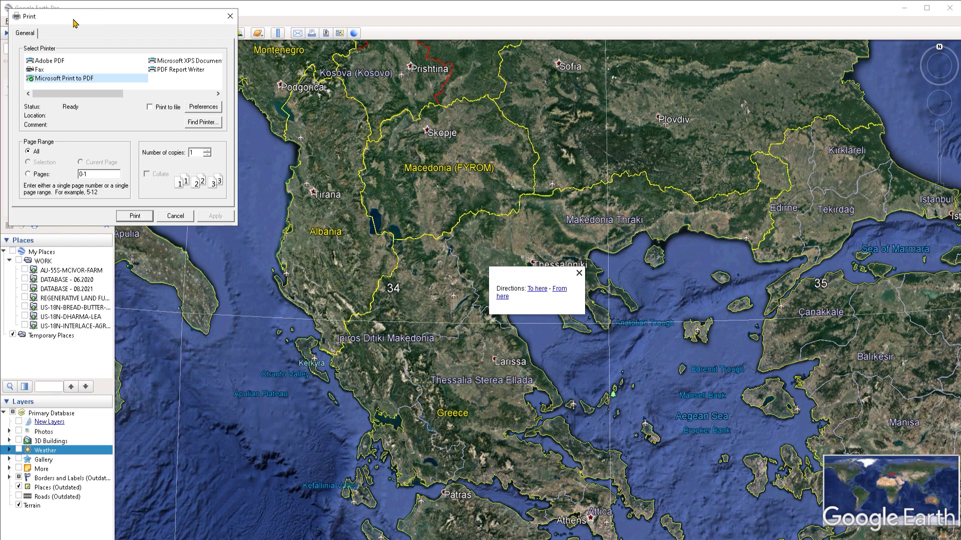
left_click_drag(75, 21, 228, 75)
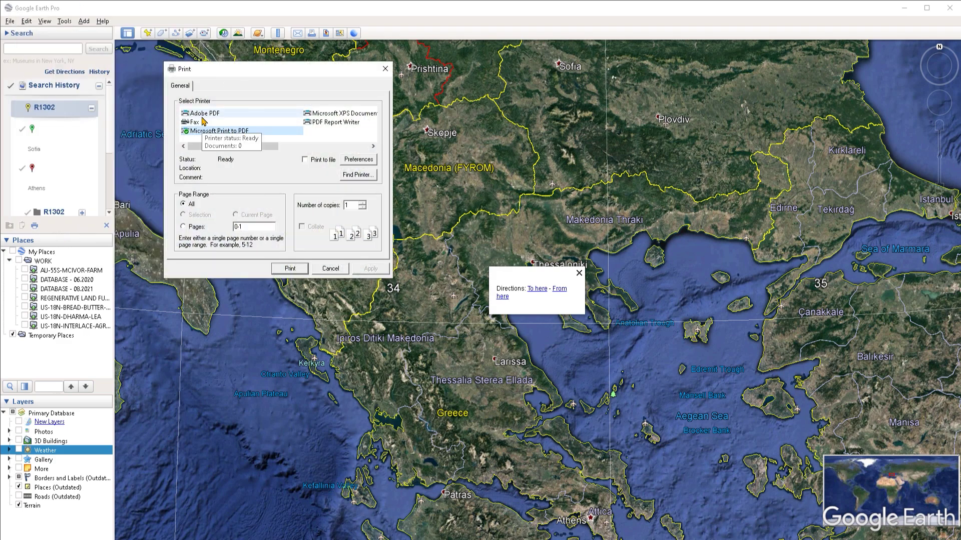
key("Escape")
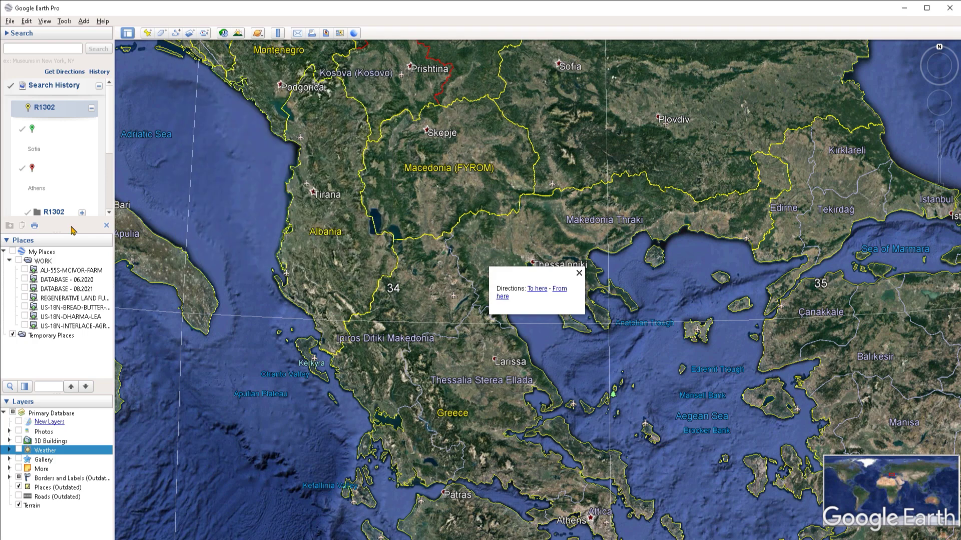
- Clear the search results and collapse the Search section and the WORK folder
left_click(107, 226)
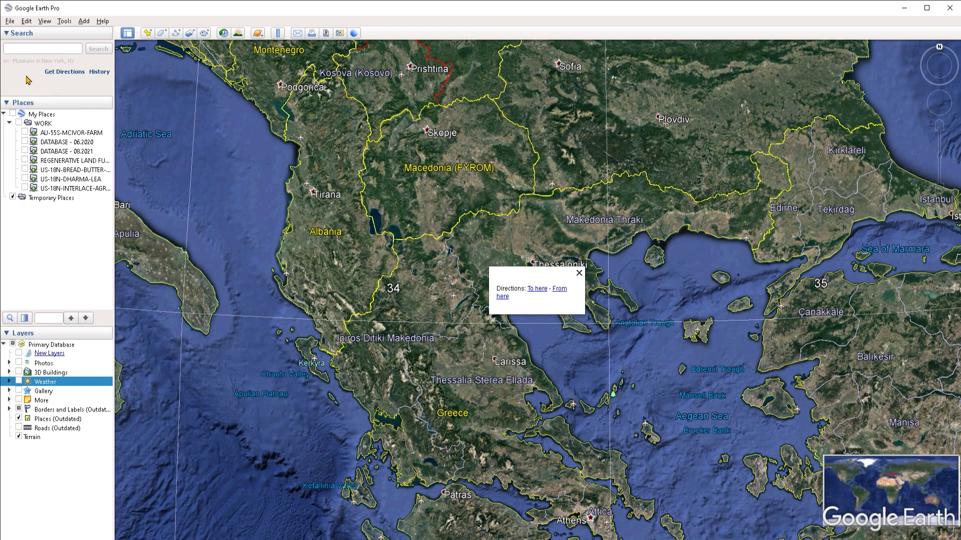
left_click(7, 34)
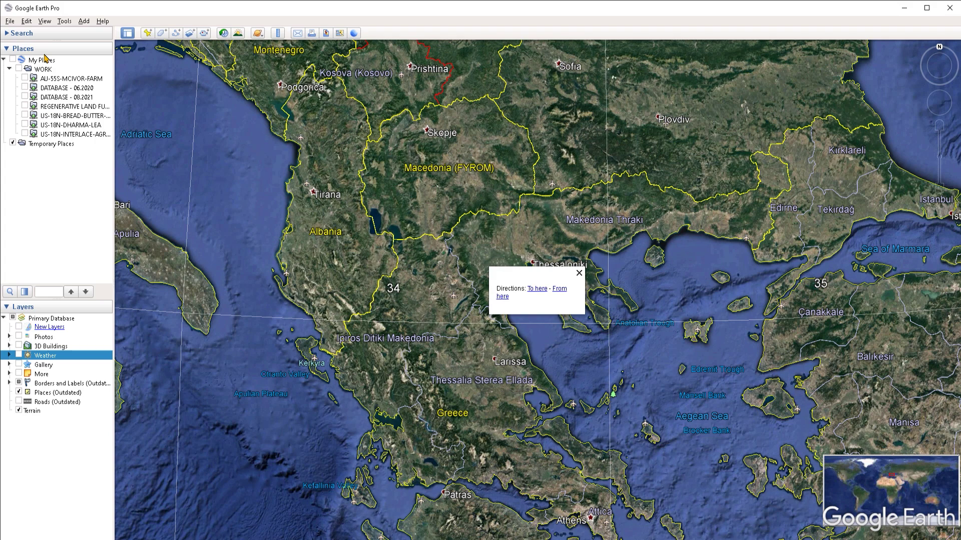
left_click(10, 68)
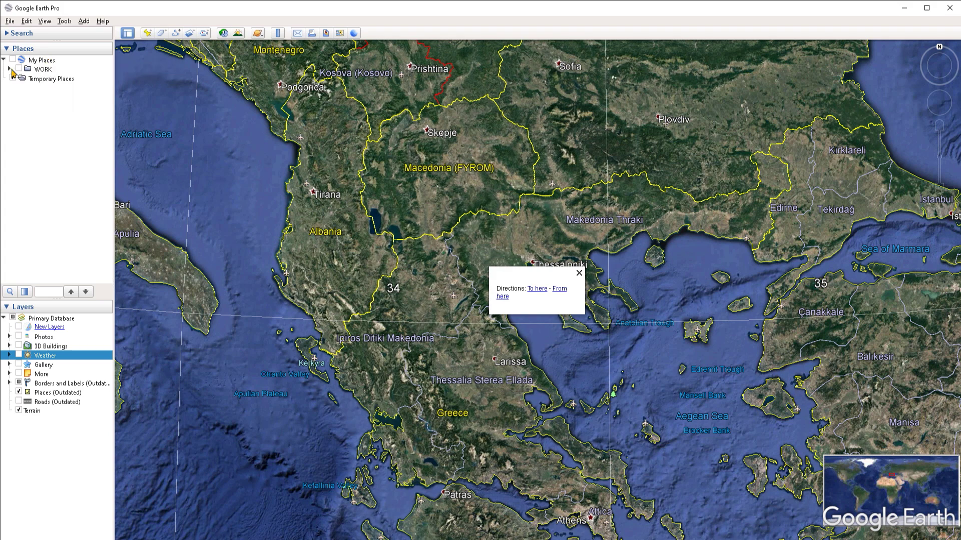
- Add a folder with the default name Untitled Folder under Temporary Places and move it into My Places
left_click(40, 61)
left_click(42, 80)
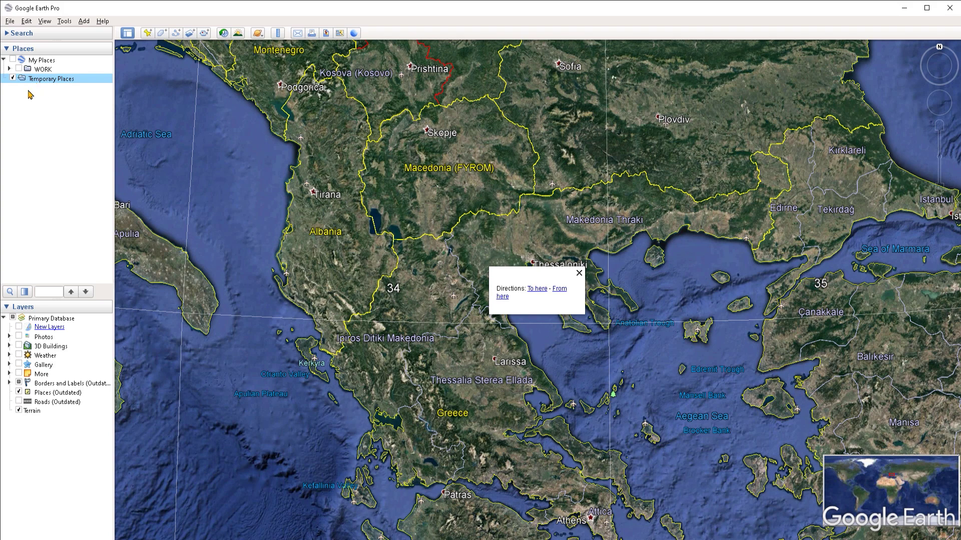
right_click(54, 78)
mouse_move(72, 88)
left_click(148, 85)
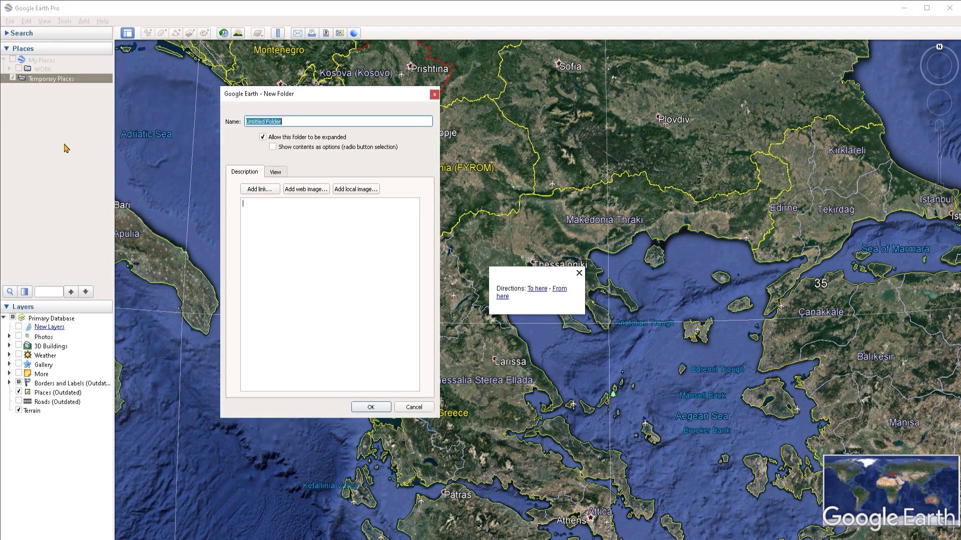
left_click(374, 412)
left_click(71, 183)
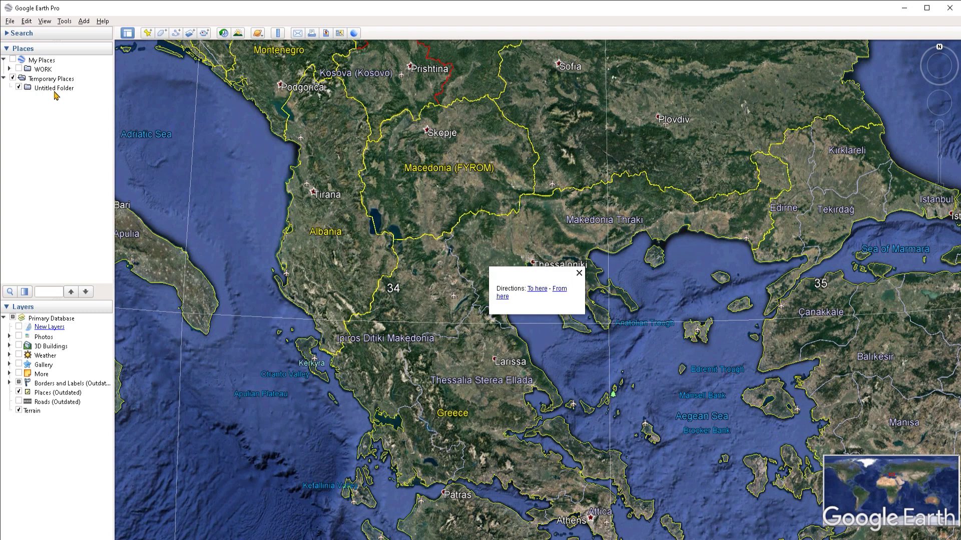
left_click_drag(54, 91, 38, 60)
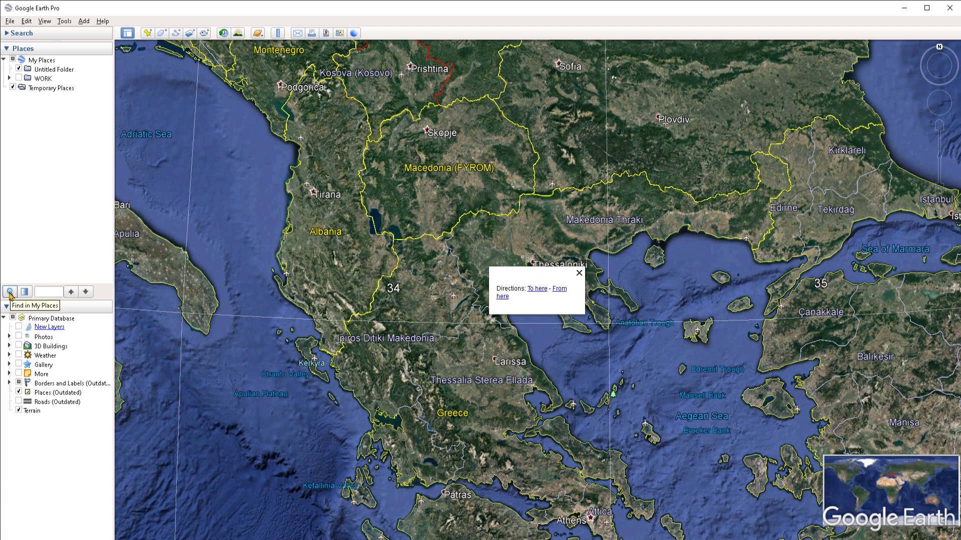
- Search the saved places for "m"
left_click(46, 292)
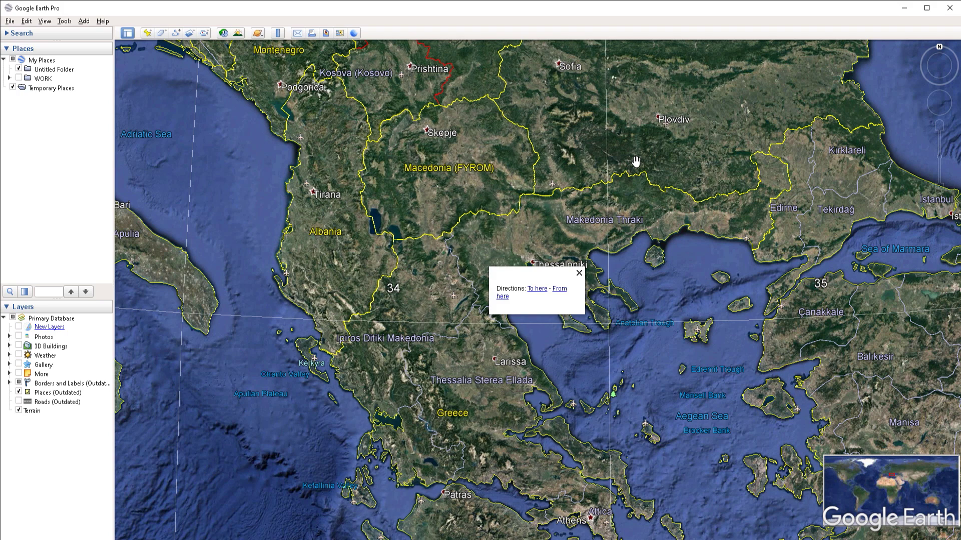
key("ctrl+f")
type("m")
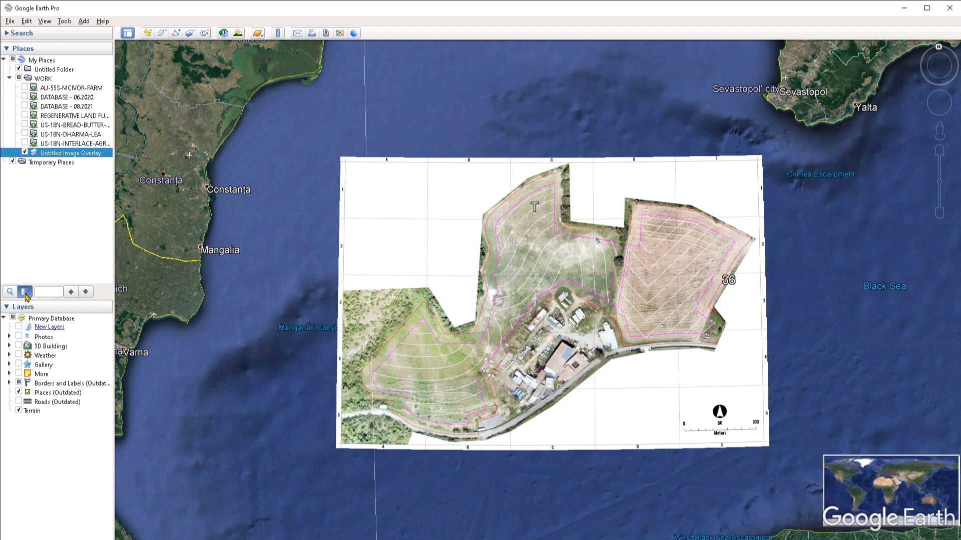
- Adjust the Untitled Image Overlay's opacity in Places to fully opaque, and try the transparency setting in its properties without saving
left_click(25, 293)
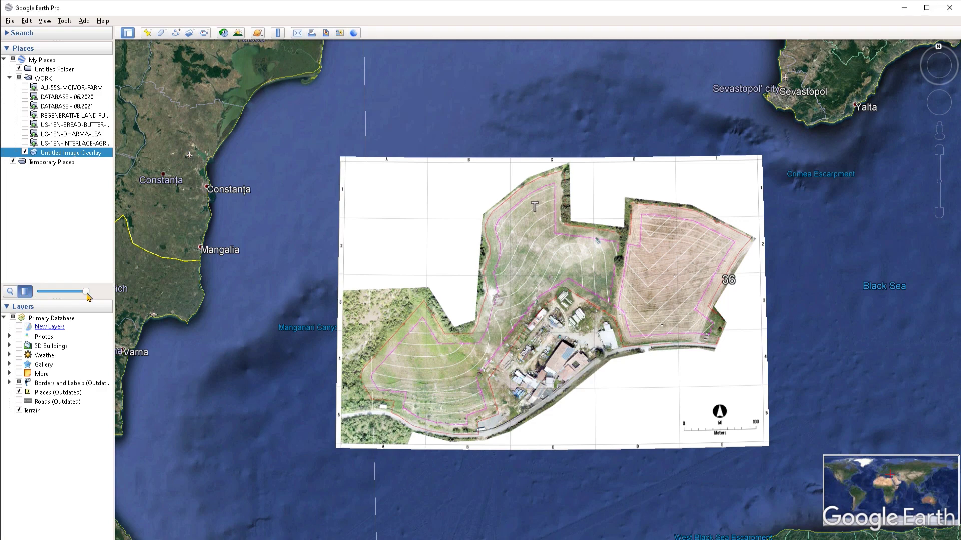
mouse_move(87, 295)
left_mouse_down()
mouse_move(40, 295)
mouse_move(94, 295)
left_mouse_up()
right_click(75, 154)
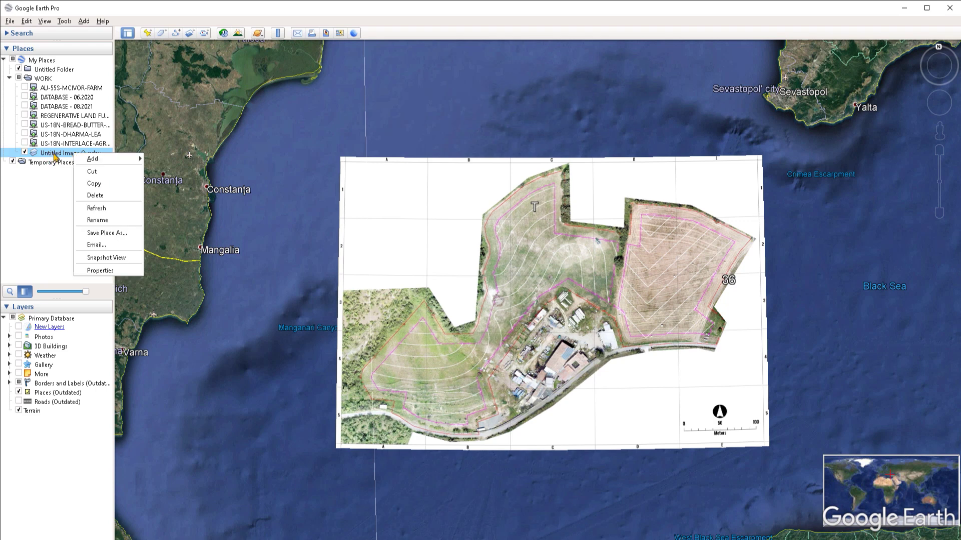
left_click(103, 270)
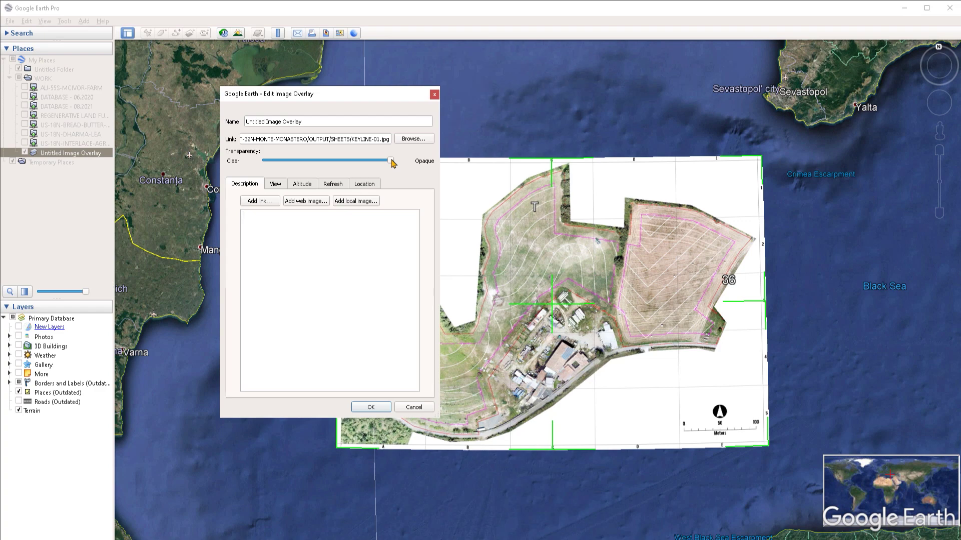
mouse_move(390, 160)
left_mouse_down()
mouse_move(304, 162)
mouse_move(400, 161)
left_mouse_up()
key("Escape")
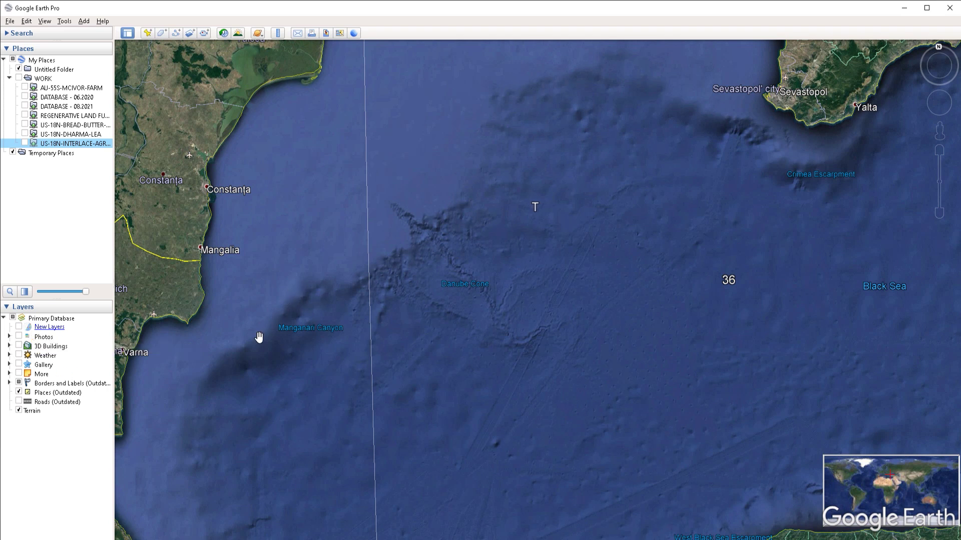
- Turn on the Photos layer in the Primary Database and bring Bulgaria's Black Sea coast around Varna and Burgas into view
left_click(4, 318)
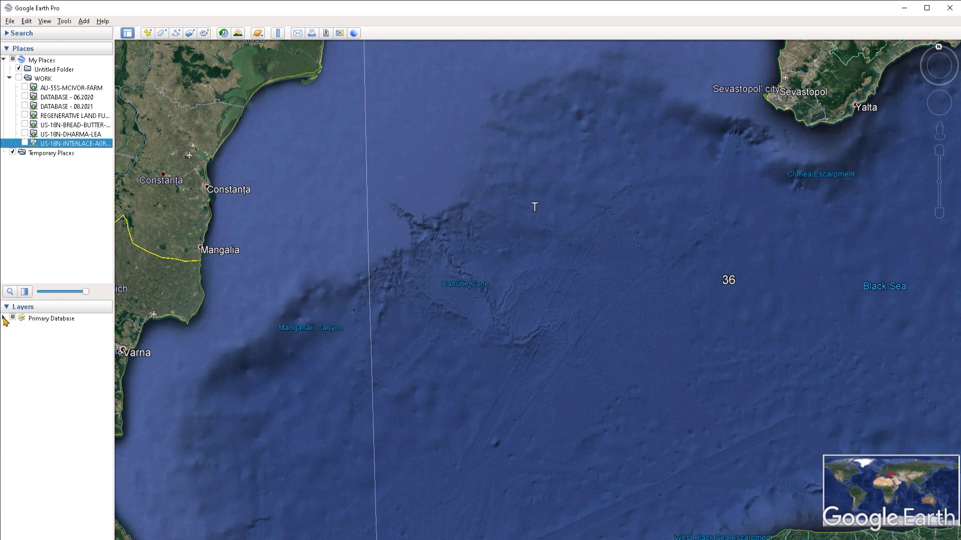
left_click(4, 319)
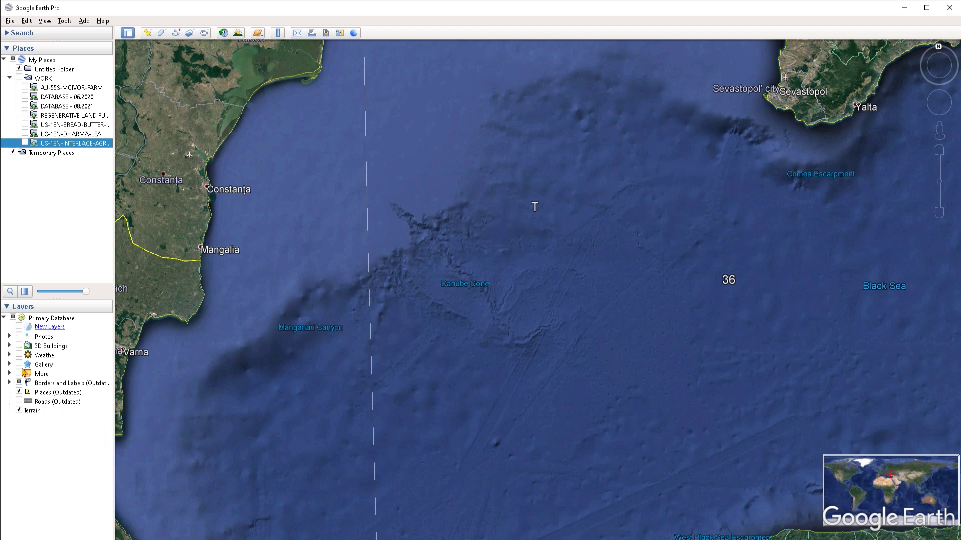
left_click(21, 339)
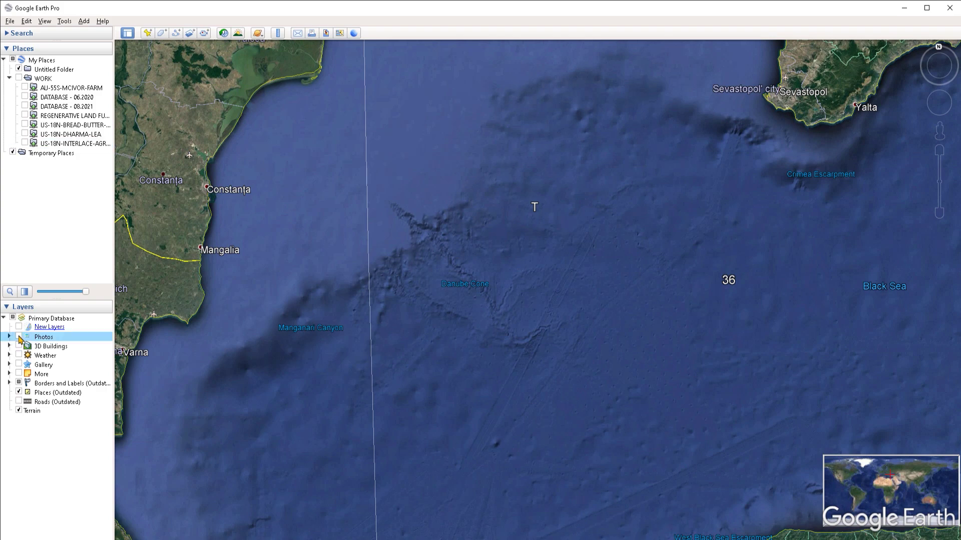
left_click(19, 337)
left_click_drag(280, 245, 675, 167)
scroll(550, 330, "up", 2)
scroll(550, 330, "up", 2)
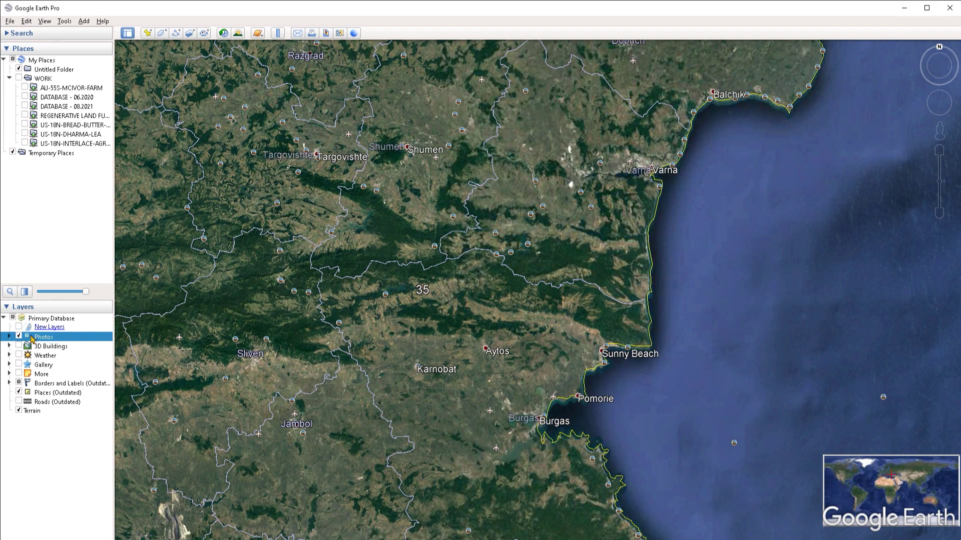
- Turn off all sublayers in the More group of the Primary Database and collapse the group
left_click(531, 215)
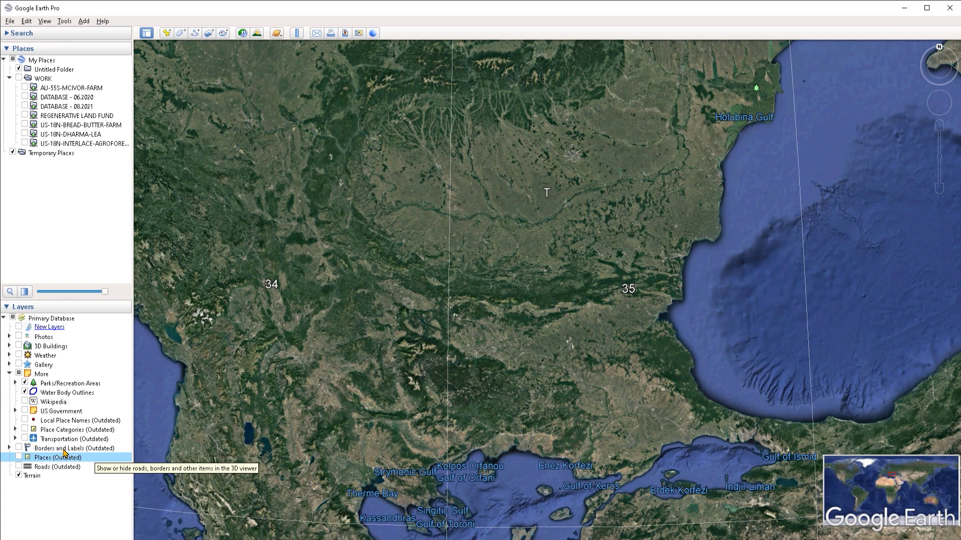
left_click(19, 373)
left_click(9, 374)
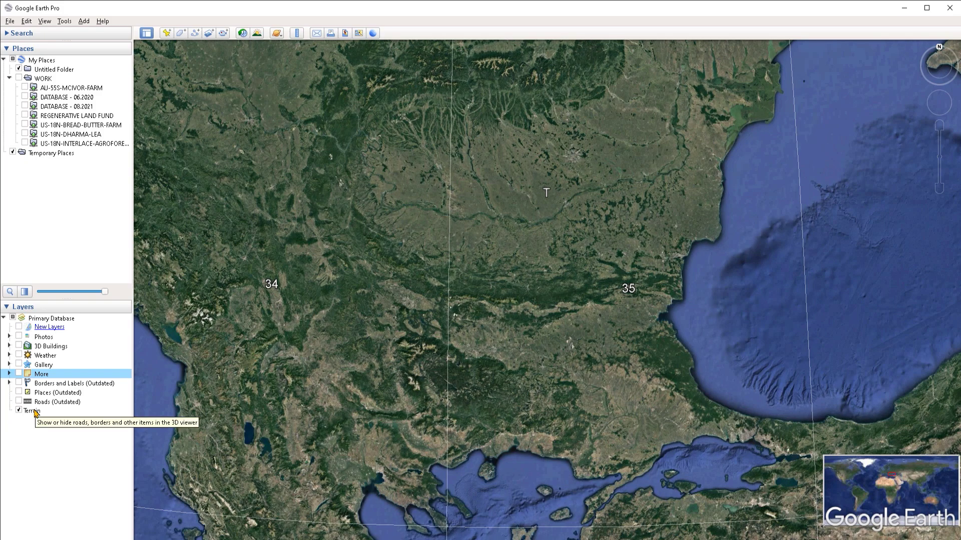
- Compare the rocky mountain at the tip of the easternmost northern Greek peninsula with the Terrain layer off and back on
left_click_drag(375, 468, 404, 250)
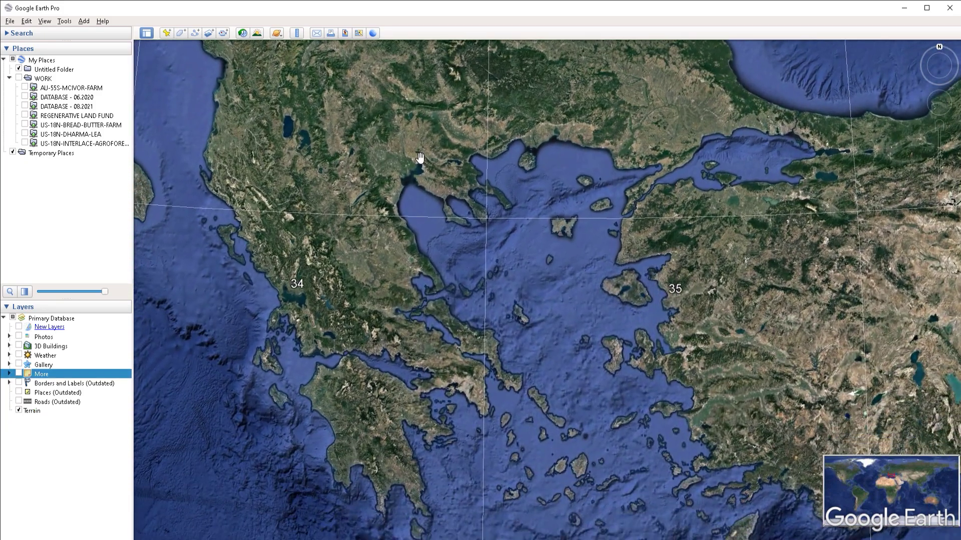
left_click_drag(403, 345, 431, 246)
left_click_drag(500, 106, 486, 139)
scroll(486, 138, "up", 8)
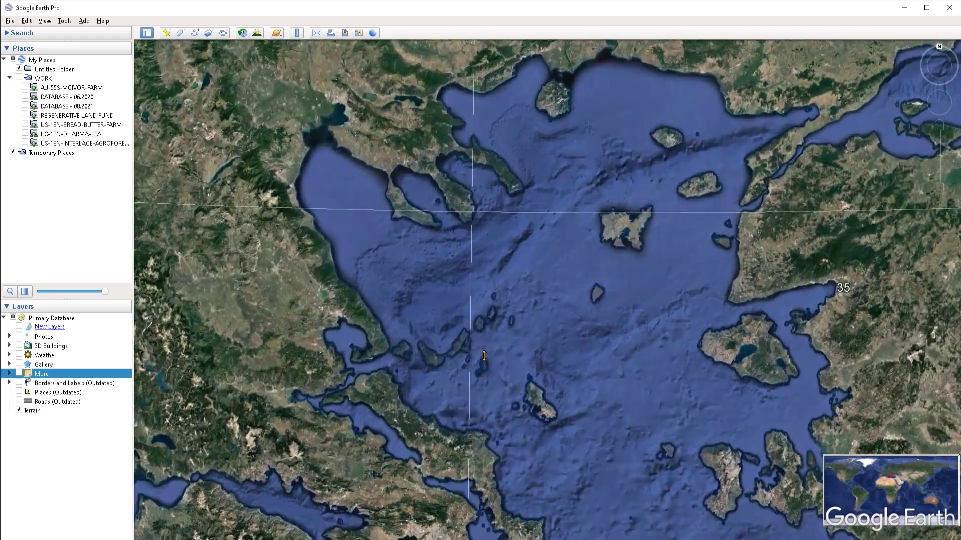
scroll(549, 301, "up", 10)
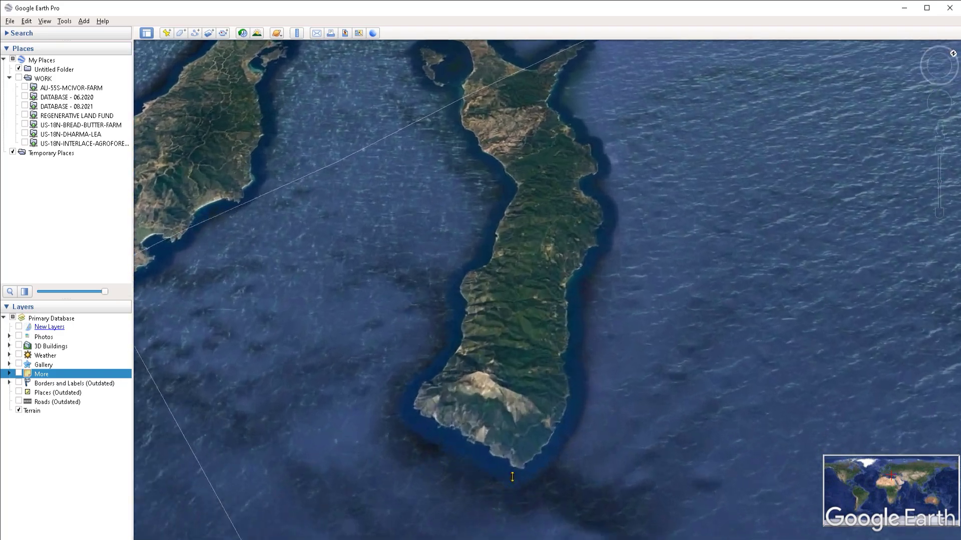
scroll(288, 283, "down", 5)
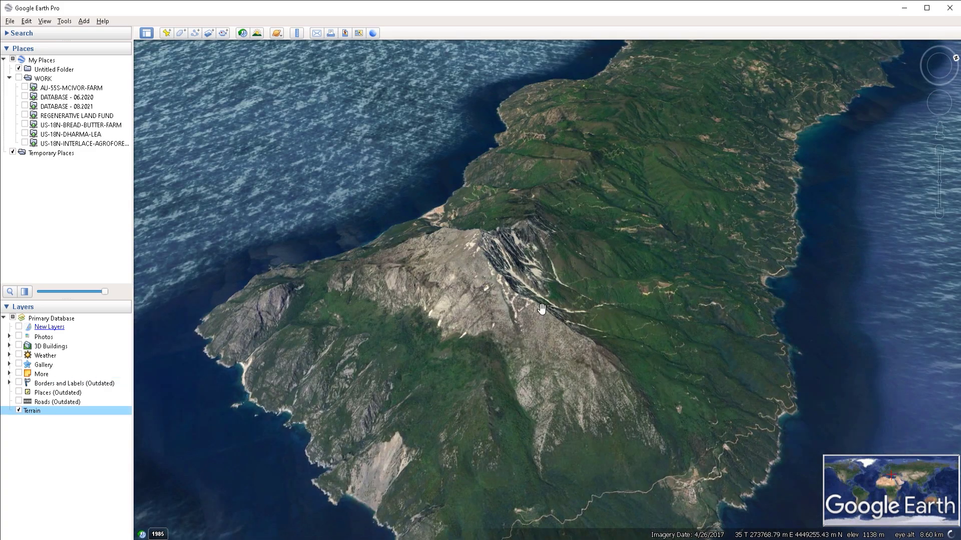
left_click(19, 411)
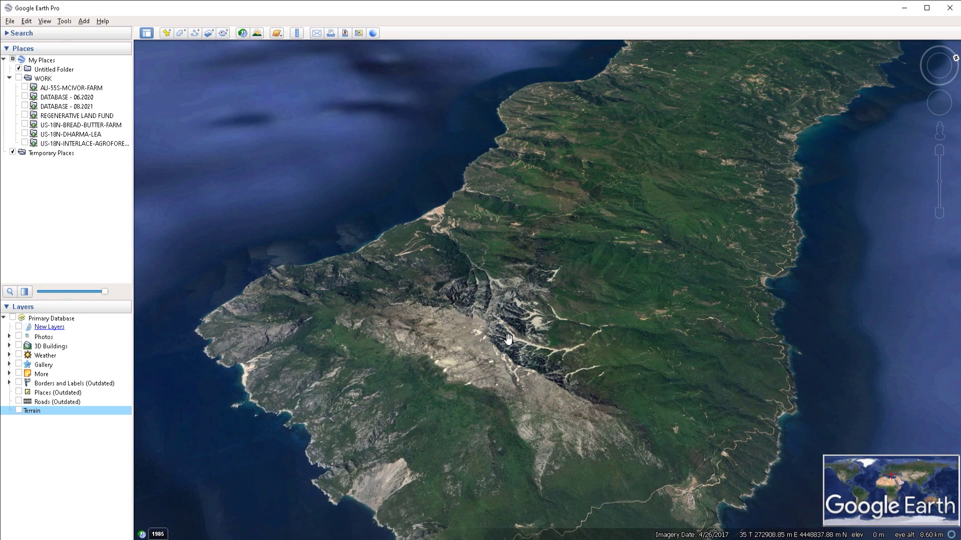
key("space")
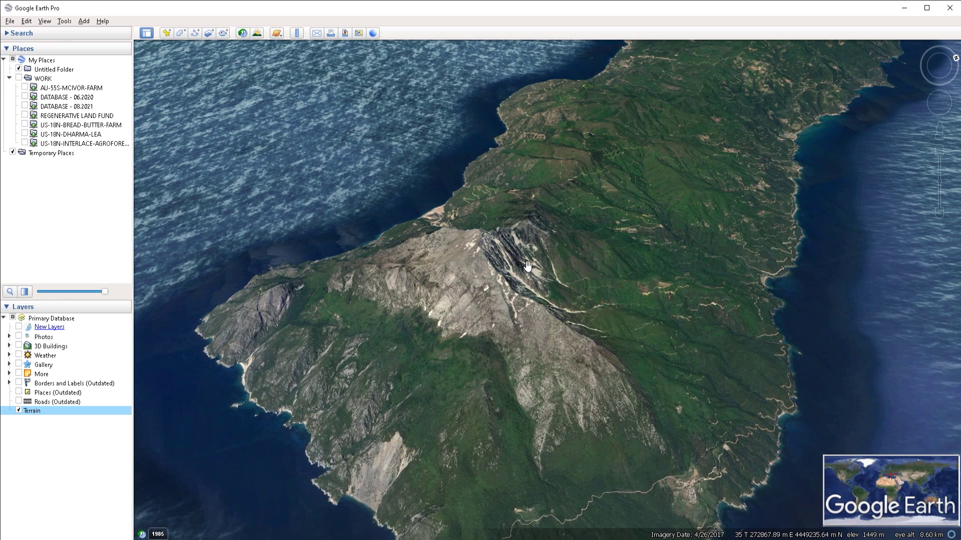
- Set the terrain's Elevation Exaggeration to 3 in the 3D View options and look at the mountain from a lower angle
left_click(64, 22)
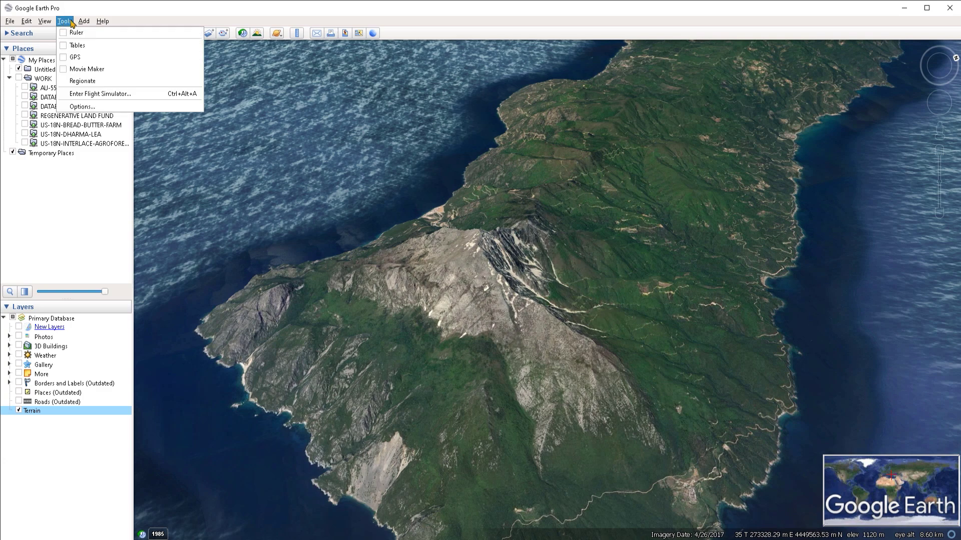
left_click(79, 108)
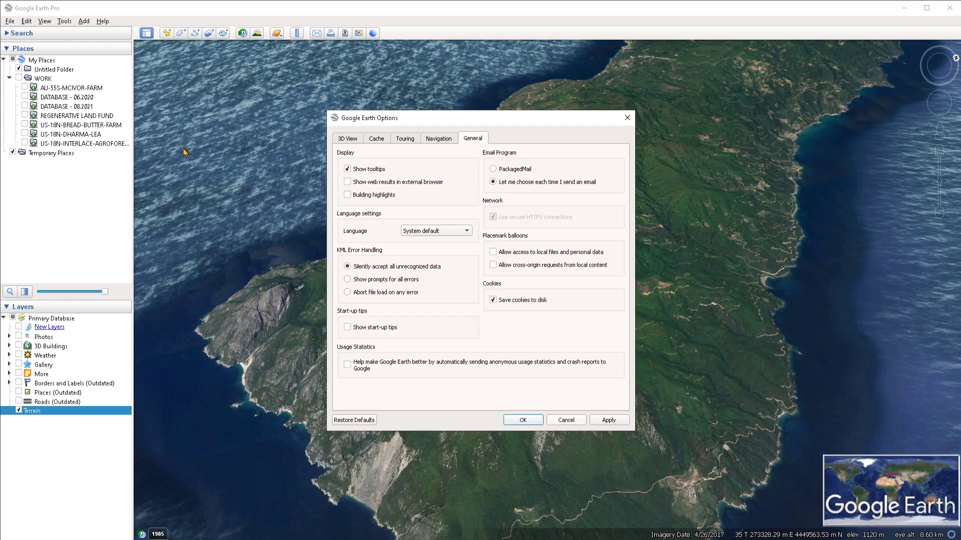
left_click(351, 140)
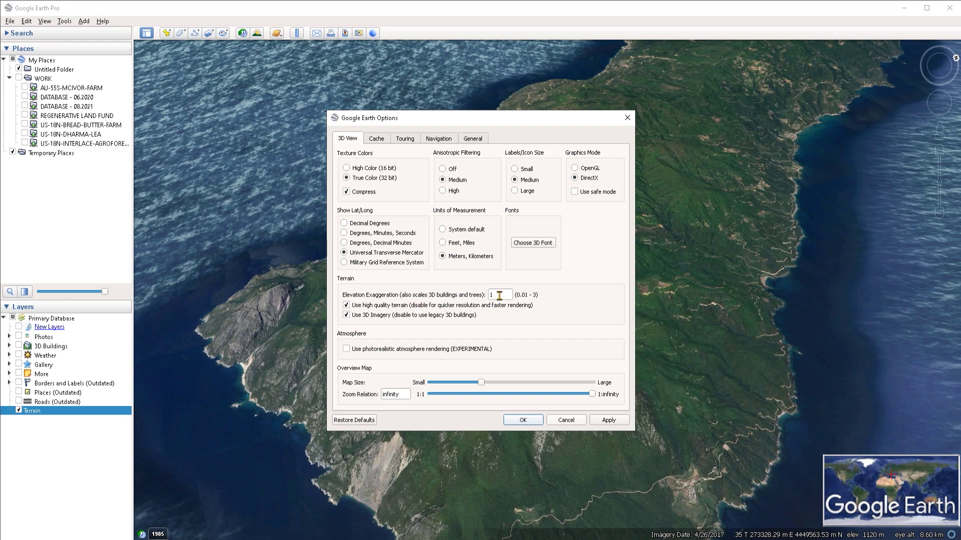
left_click_drag(499, 296, 484, 296)
type("3")
left_click(609, 420)
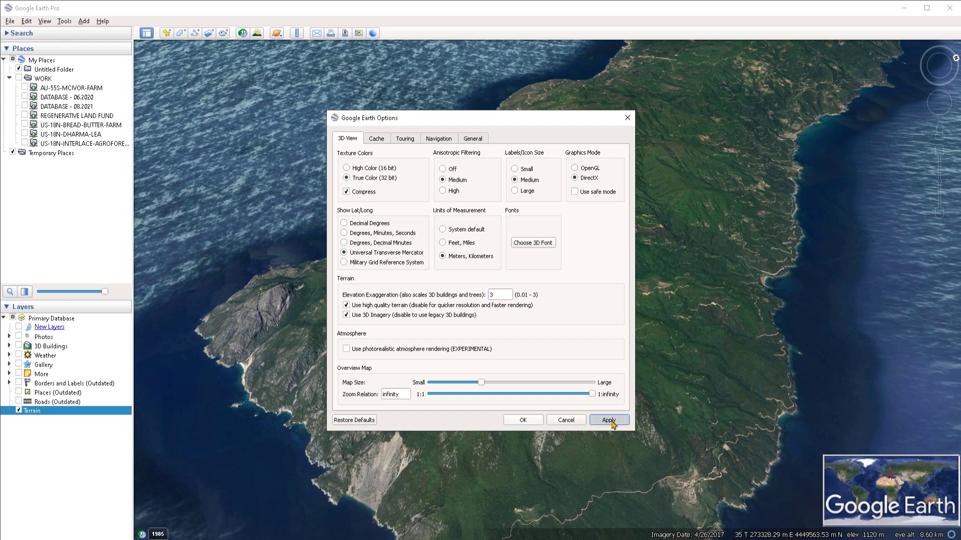
left_click(523, 421)
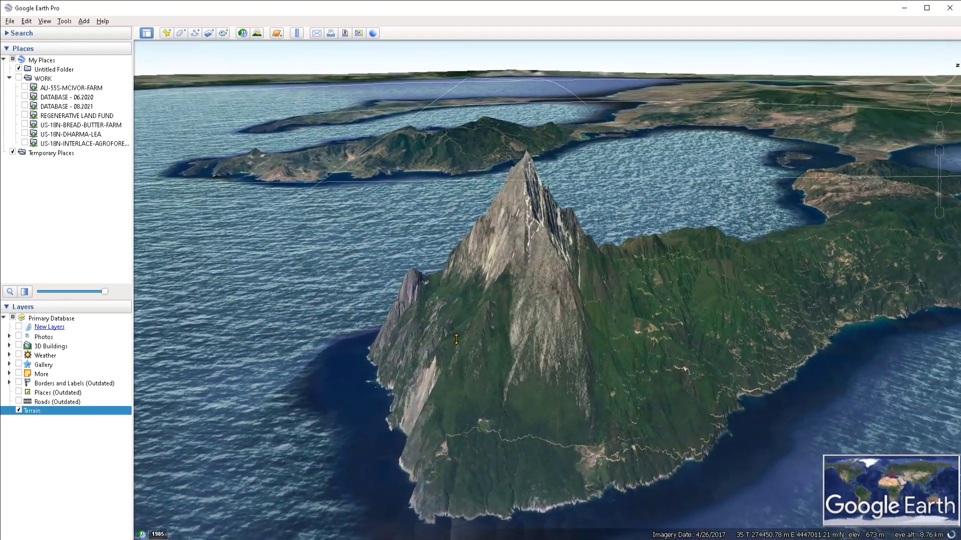
- Set the terrain's Elevation Exaggeration back to 1 in the 3D View options
left_click(65, 21)
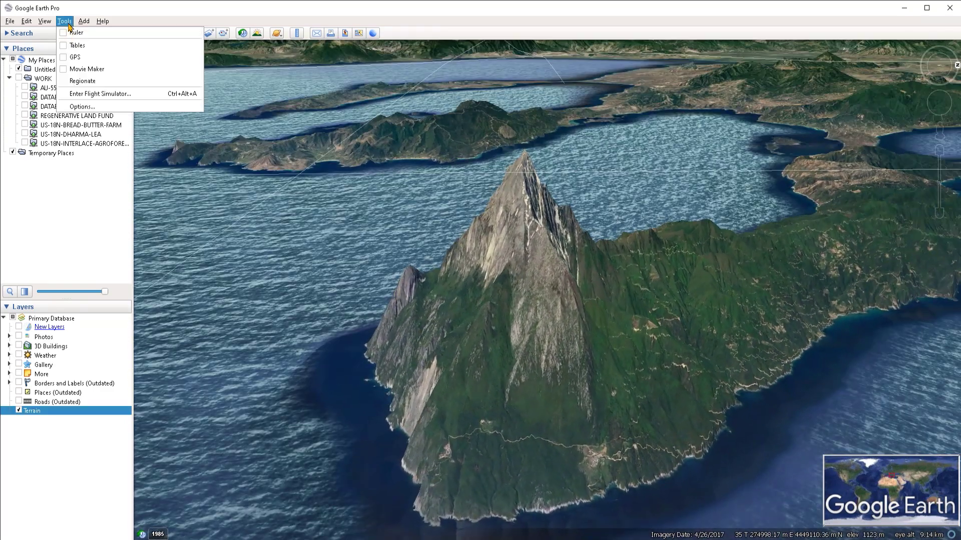
left_click(82, 107)
type("1")
left_click(608, 420)
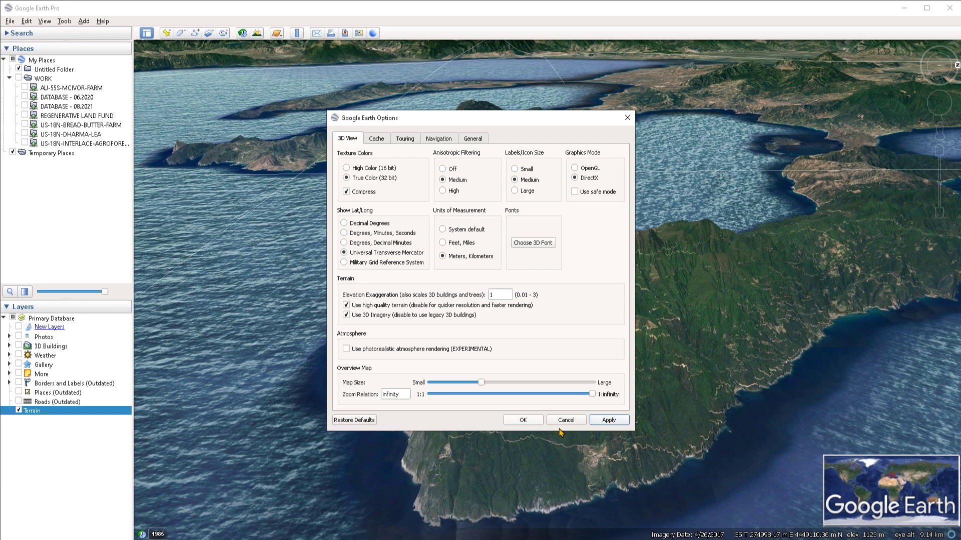
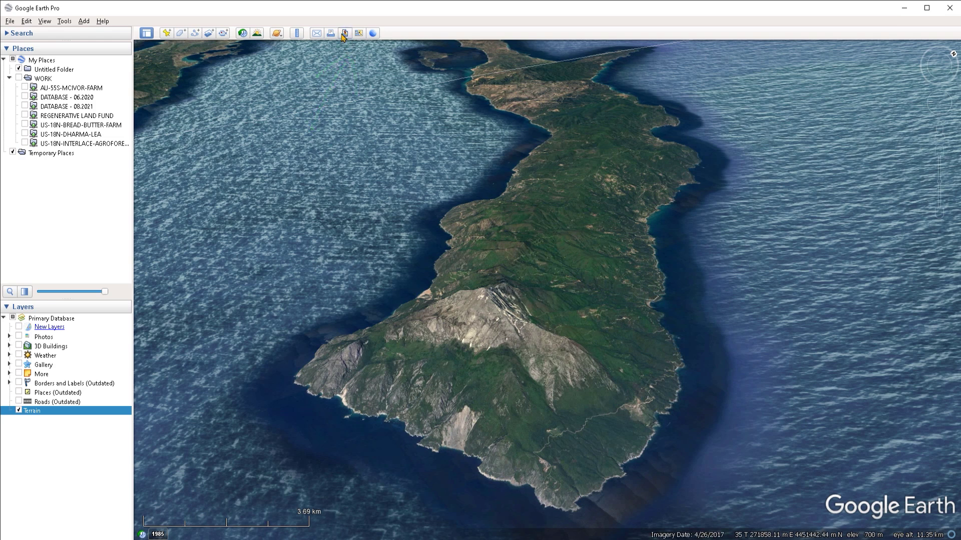
- Open the map layout for saving an image of the peninsula and try changing the Scaling value in its map options
left_click(347, 36)
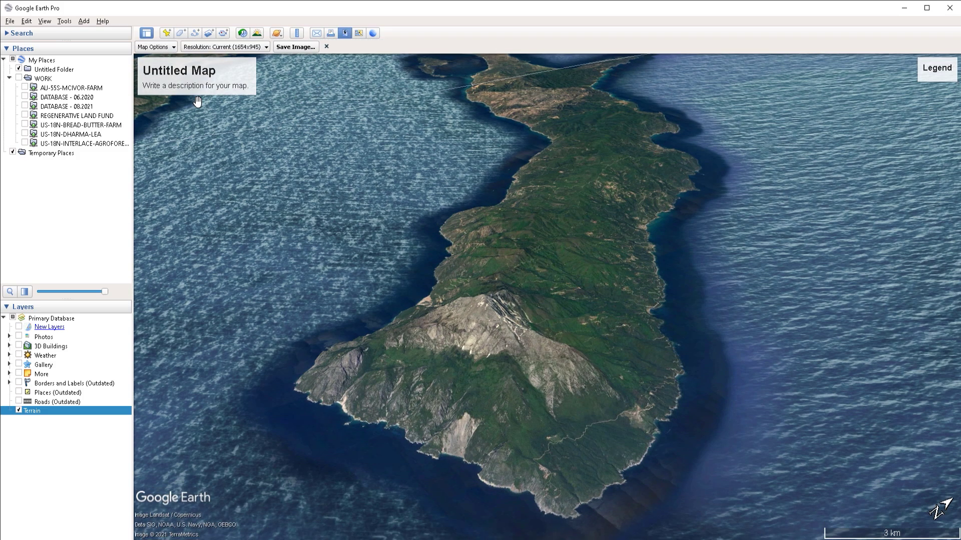
left_click(169, 50)
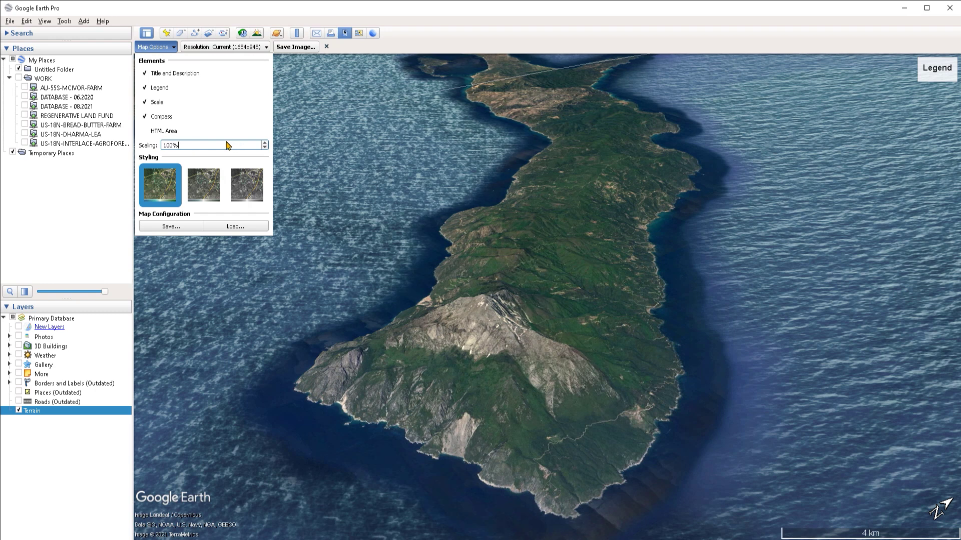
left_click_drag(188, 150, 135, 154)
type("3")
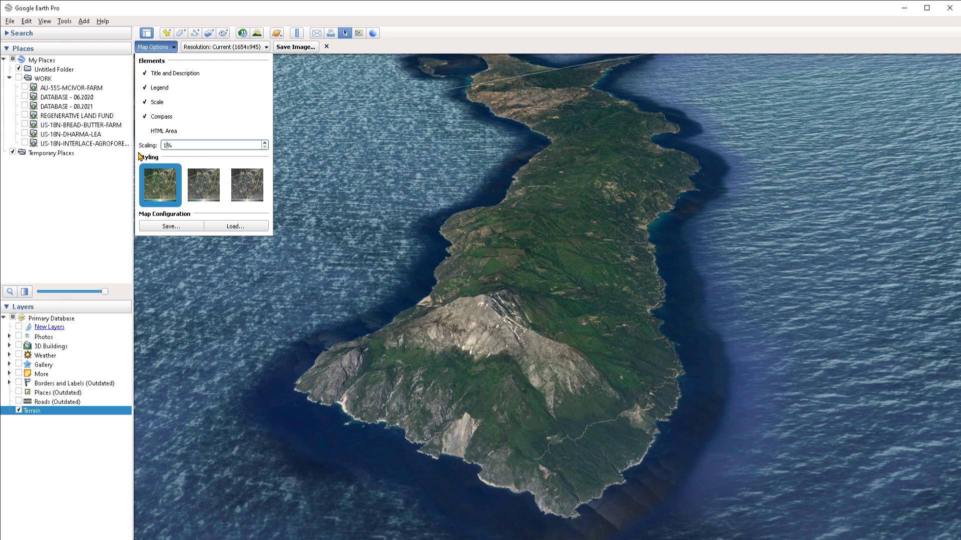
type("00")
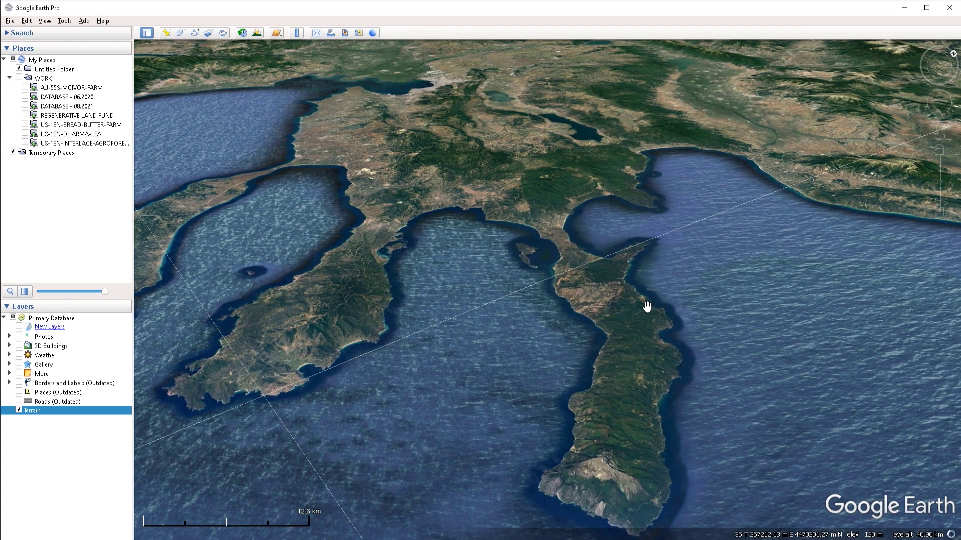
- View a rural road on the neighbouring peninsula in Street View, and exit back to the aerial view
mouse_move(947, 79)
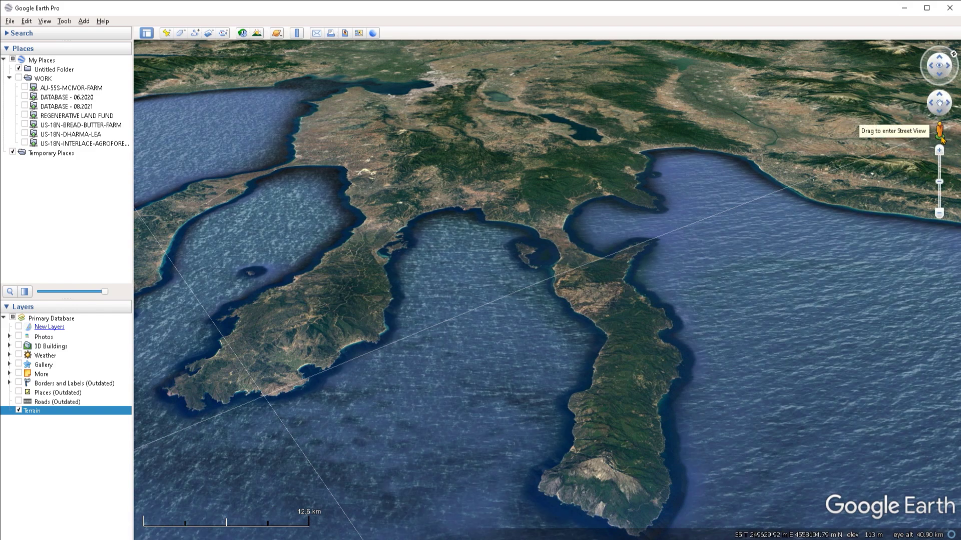
left_click_drag(940, 136, 441, 200)
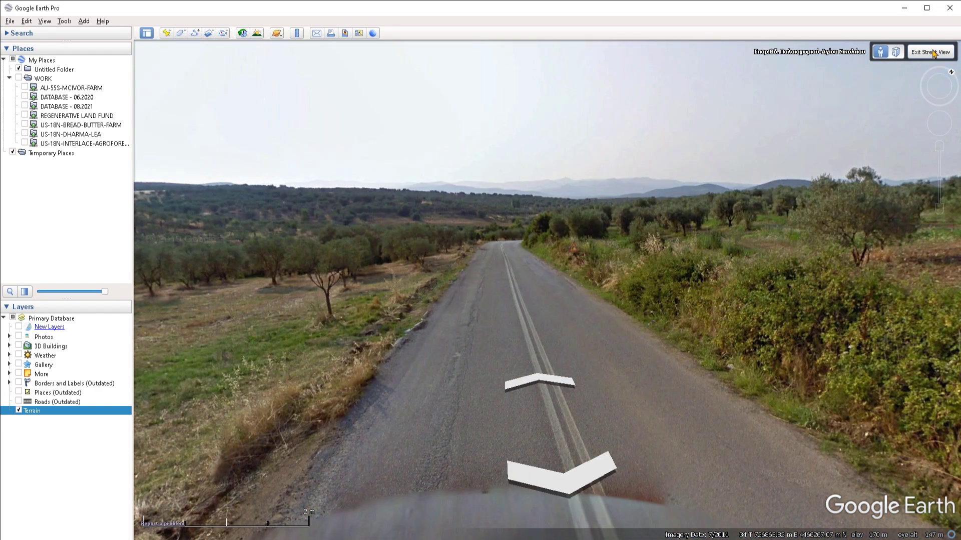
left_click(932, 53)
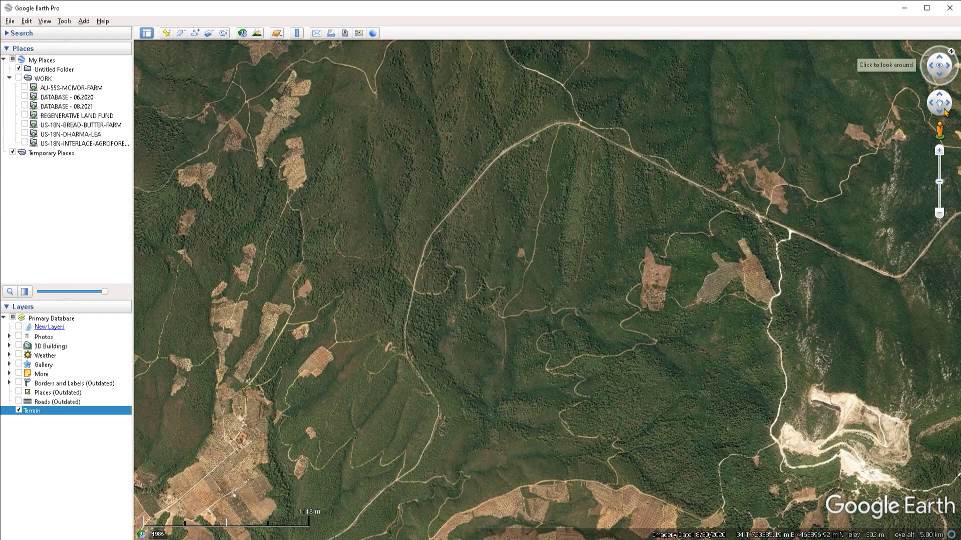
- Try the Never setting for showing the navigation controls, and set them to Compass Only
left_click(45, 21)
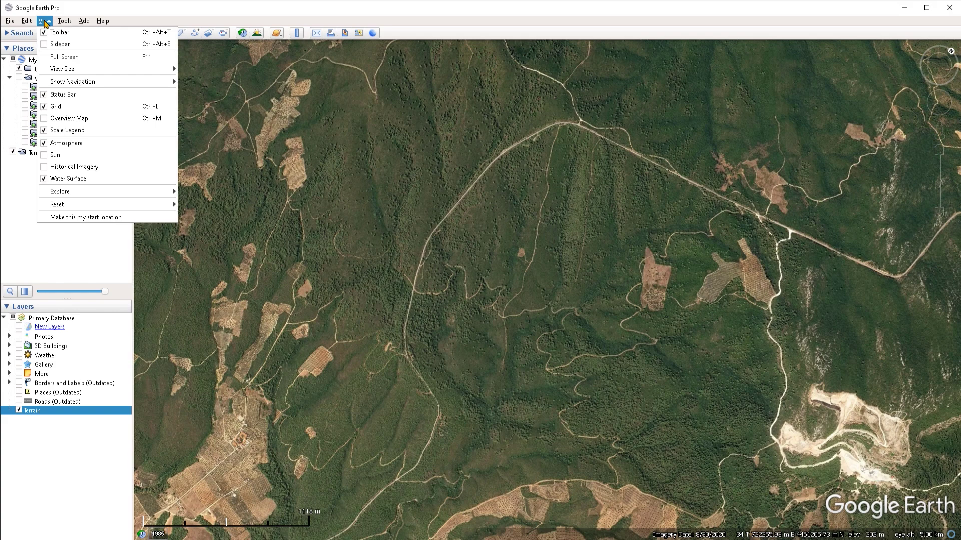
mouse_move(69, 85)
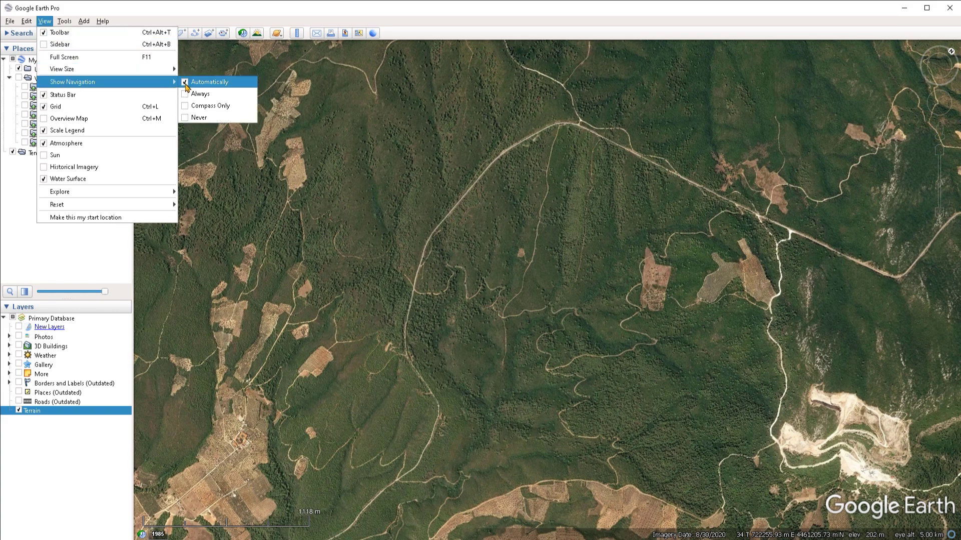
left_click(184, 118)
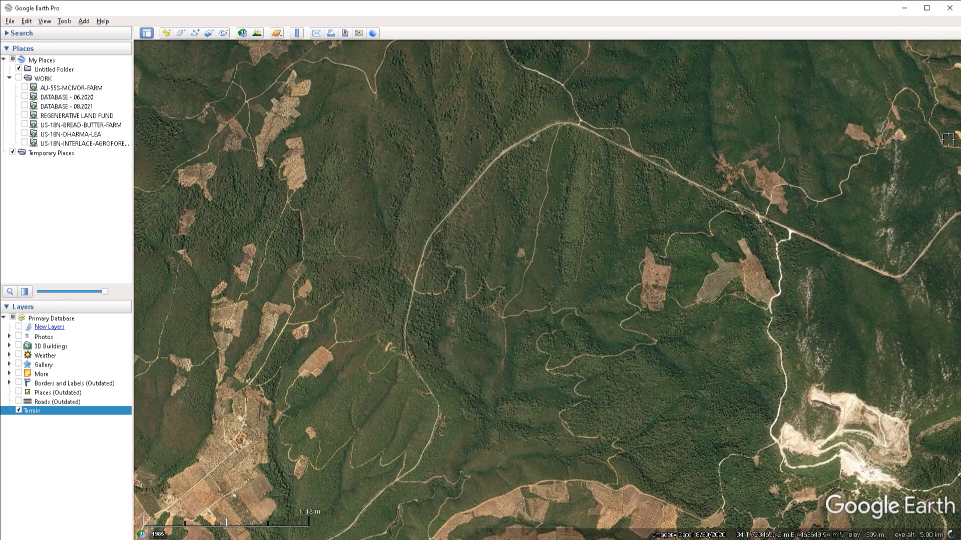
left_click(44, 21)
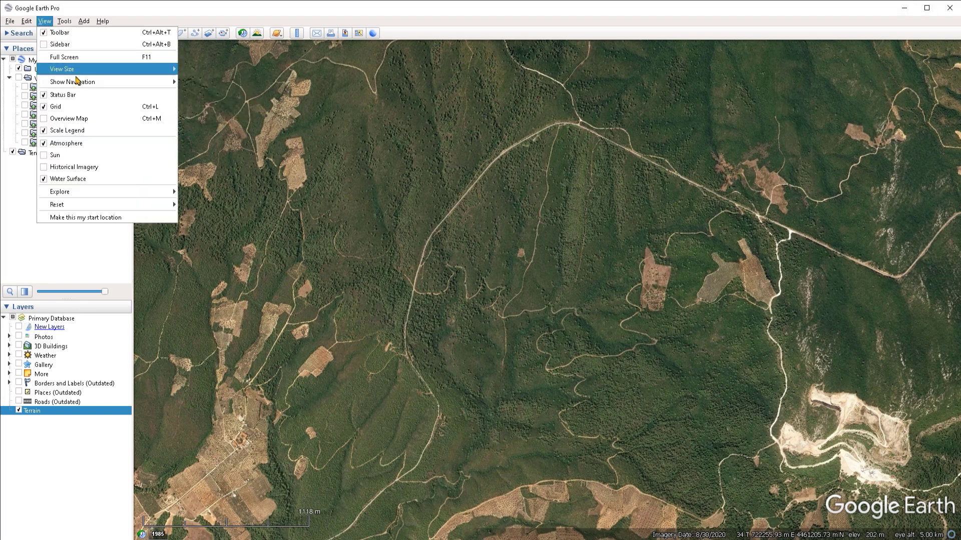
mouse_move(116, 86)
left_click(203, 106)
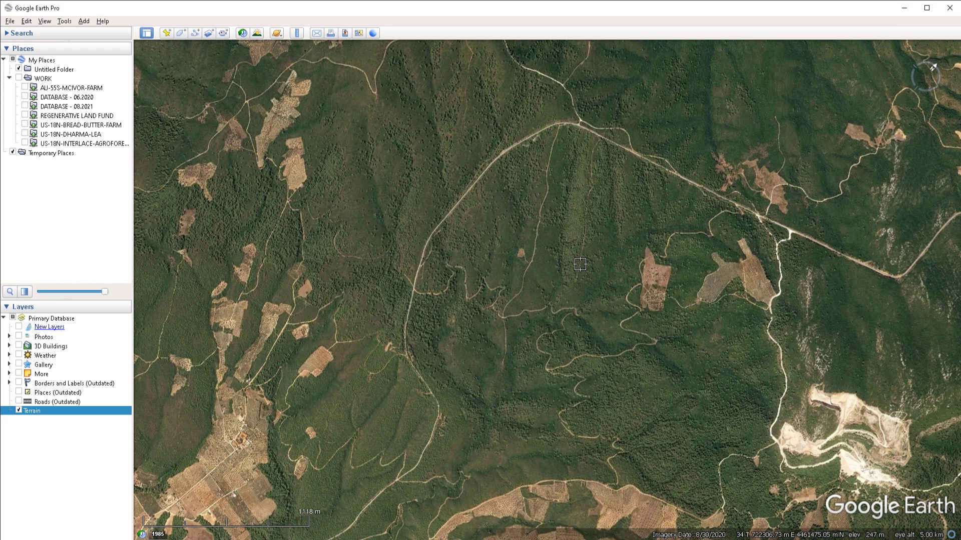
- Set the Show Lat/Long format to Decimal Degrees in the 3D View options and apply it
left_click(66, 24)
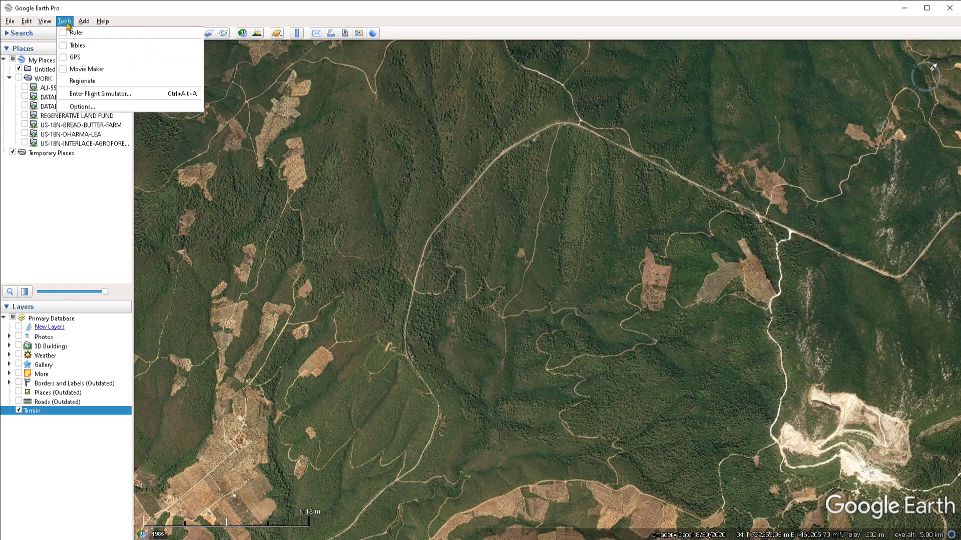
left_click(95, 107)
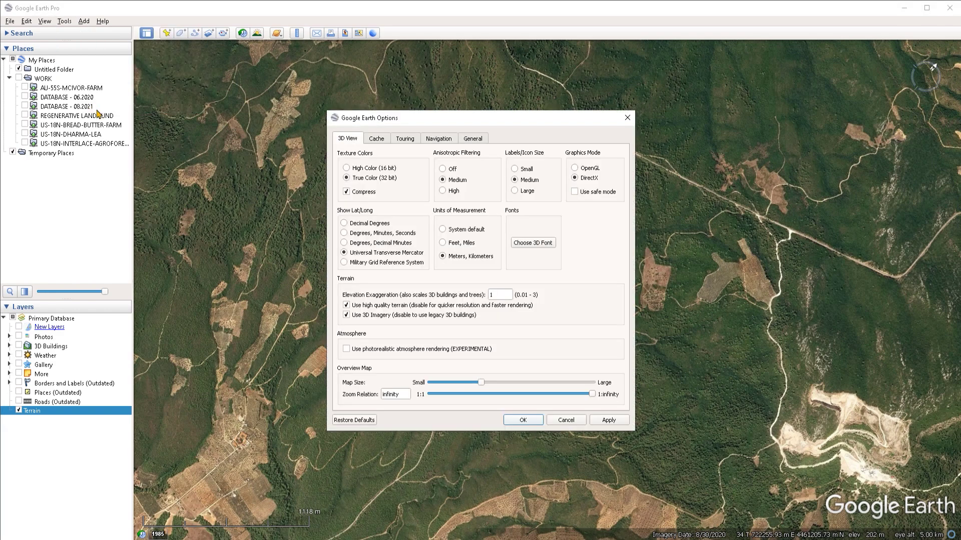
left_click(358, 225)
left_click(606, 423)
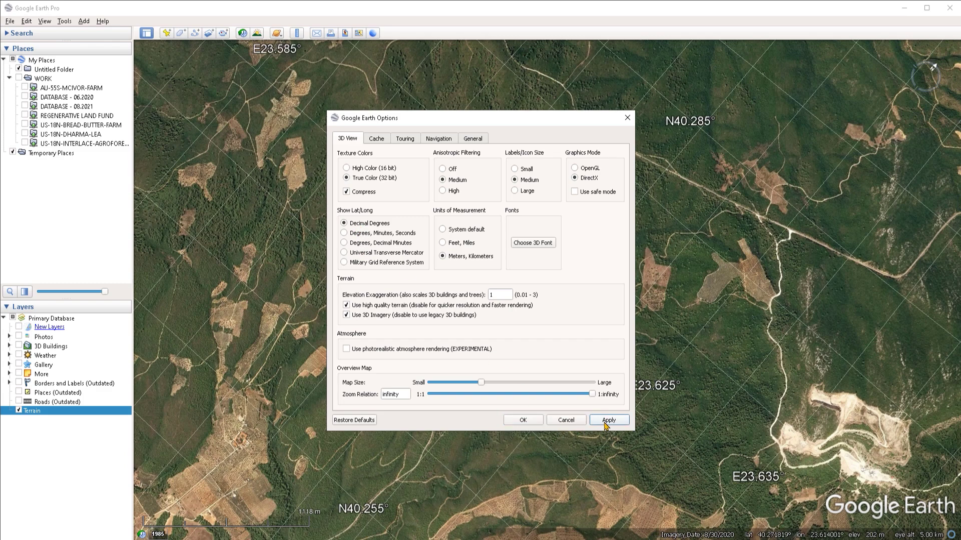
left_click(534, 422)
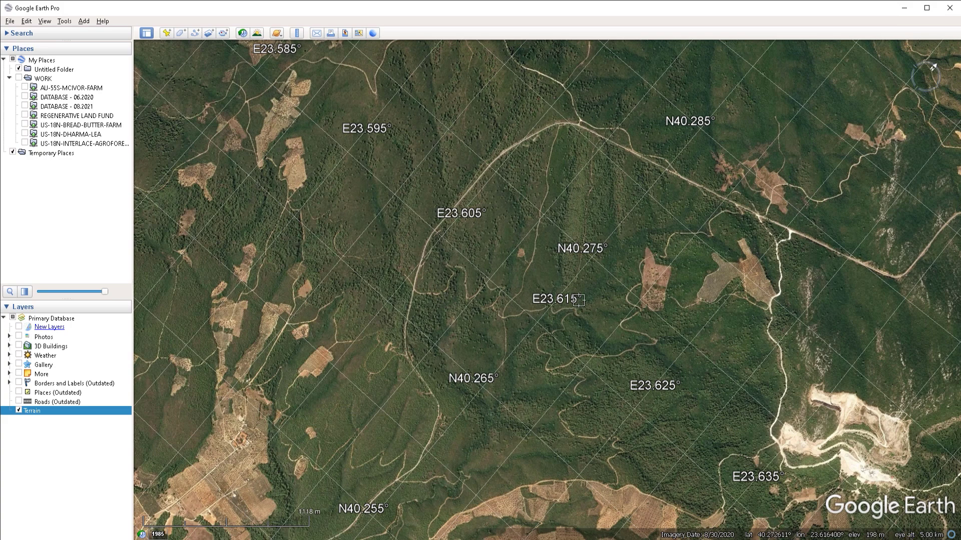
- Display the 1985 historical imagery for the forested hills and fields beside the winding river
scroll(596, 253, "up", 1)
scroll(597, 253, "up", 5)
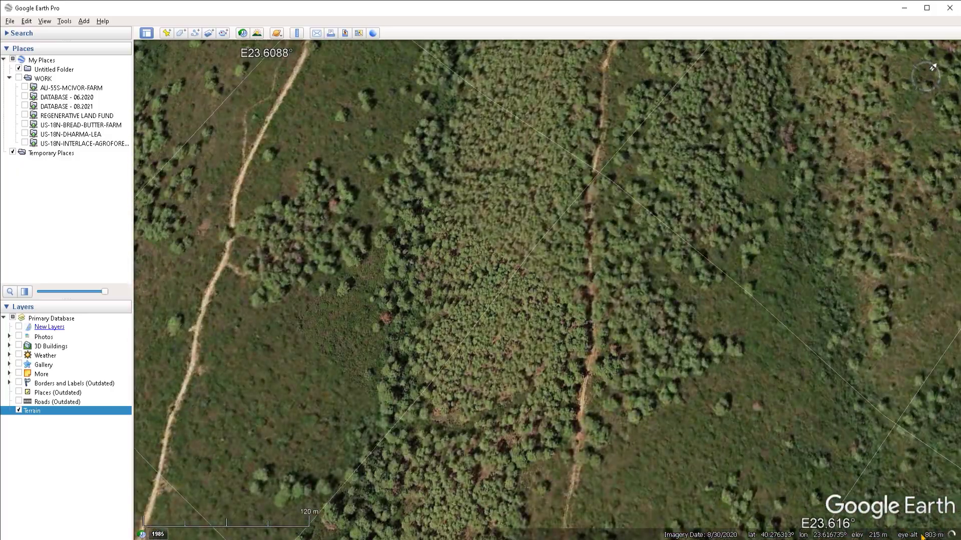
scroll(599, 248, "down", 2)
scroll(599, 247, "down", 4)
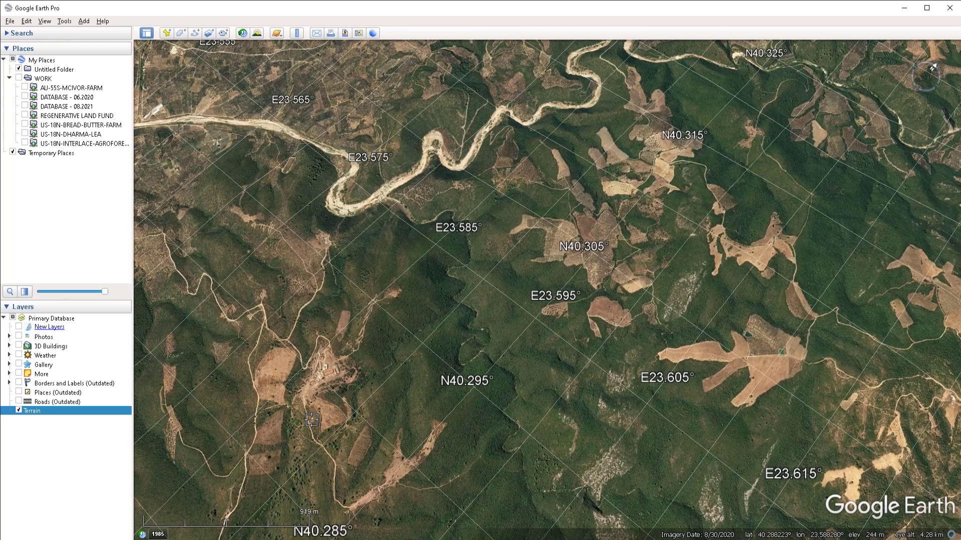
left_click(163, 535)
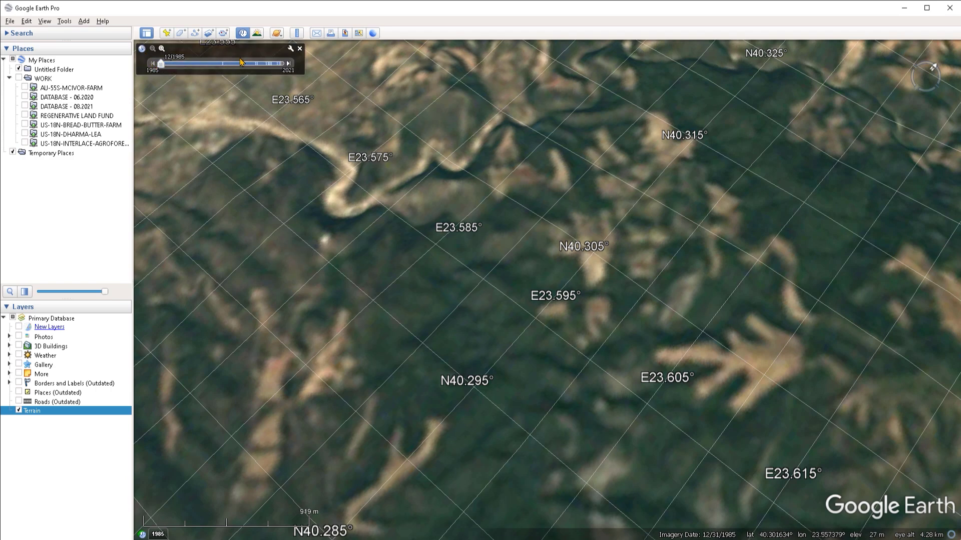
- Turn off the historical imagery and hide the sidebar to widen the map view
left_click(300, 49)
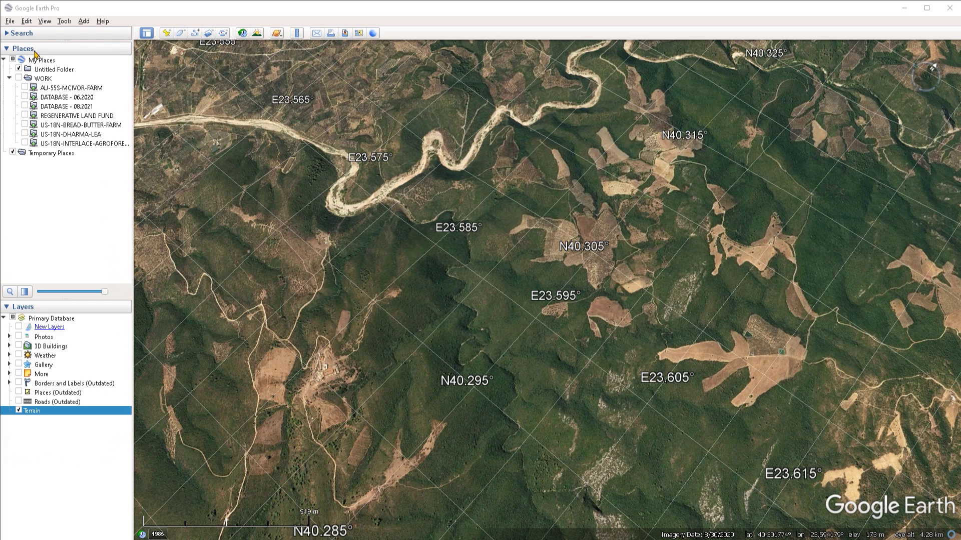
left_click(146, 33)
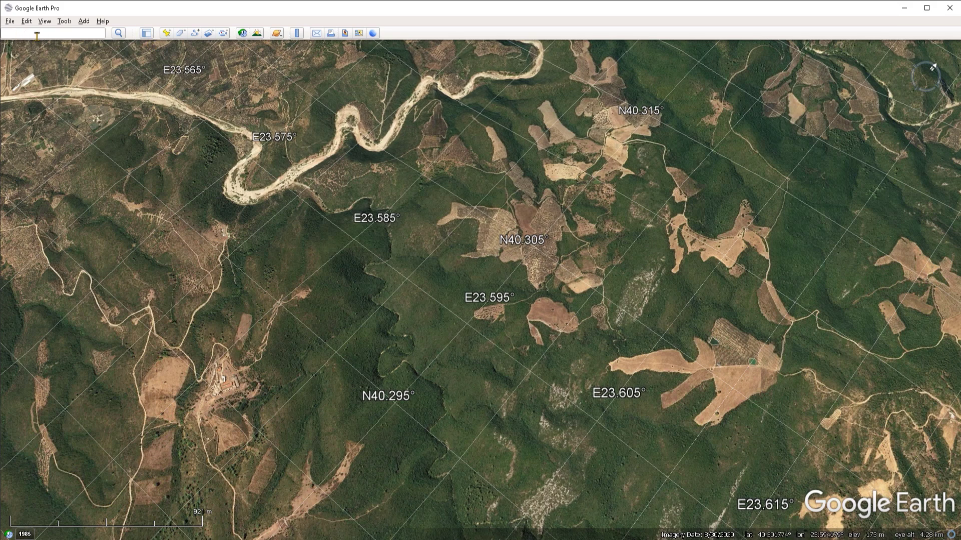
left_click(52, 33)
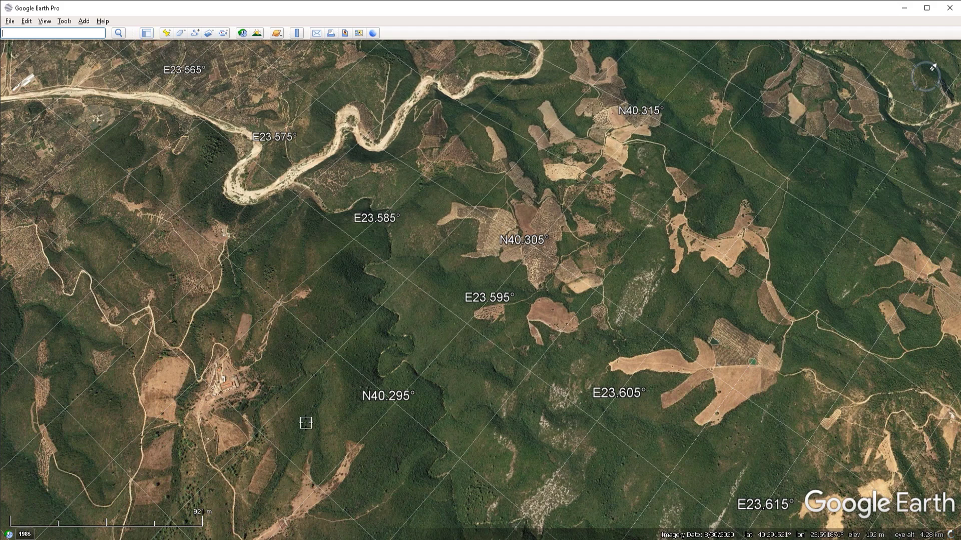
left_click(168, 36)
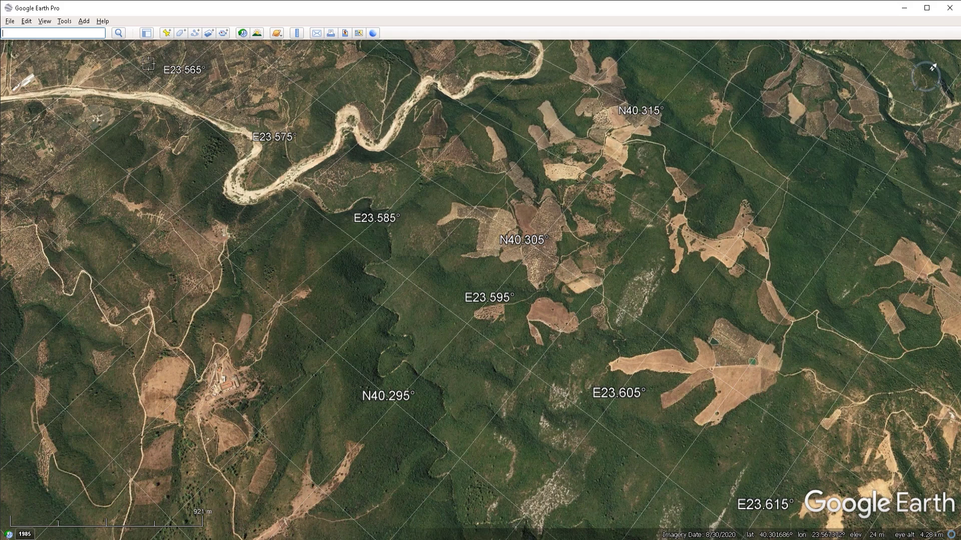
left_click(65, 22)
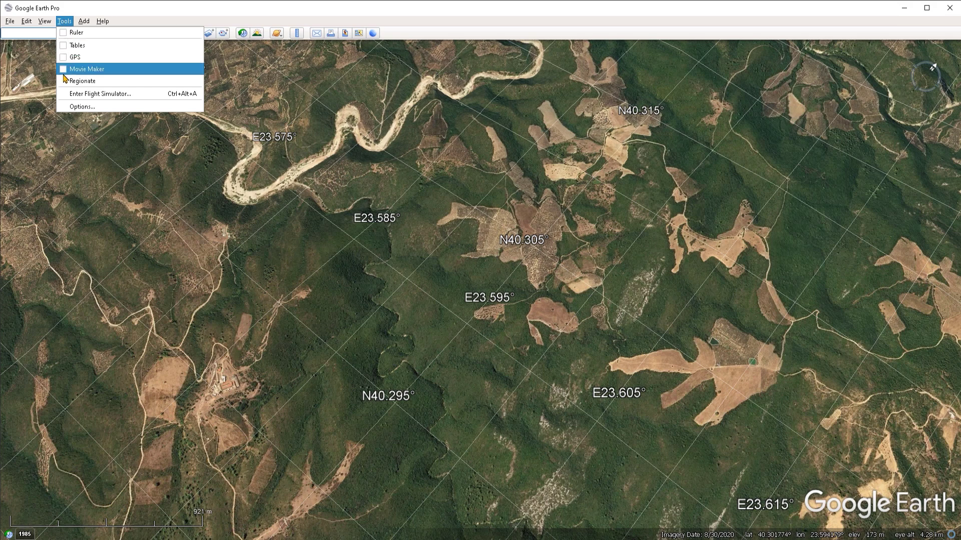
left_click(209, 21)
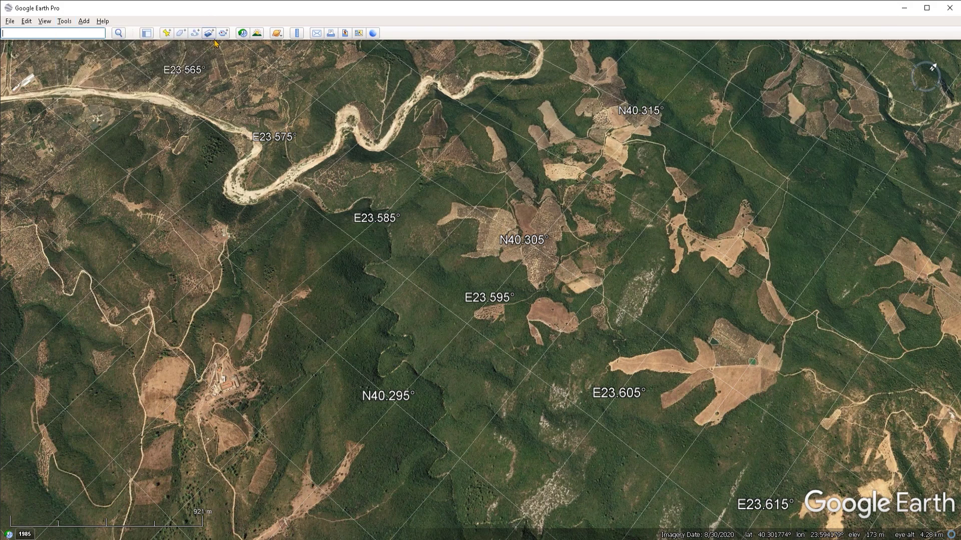
left_click(242, 34)
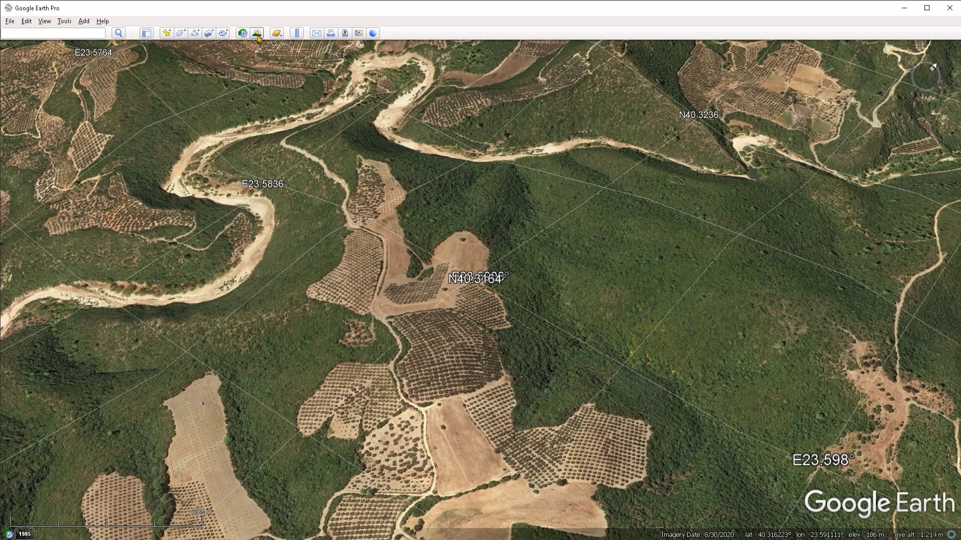
- Try the sunlight display on the whole globe with its time moved to 8/19/2021, 10:50 am, and turn it off
left_click(257, 33)
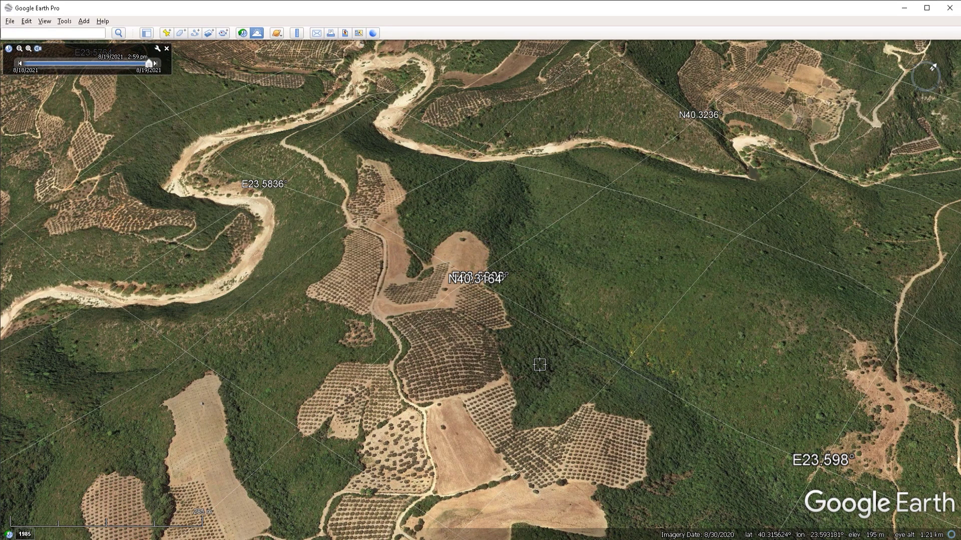
scroll(538, 361, "down", 5)
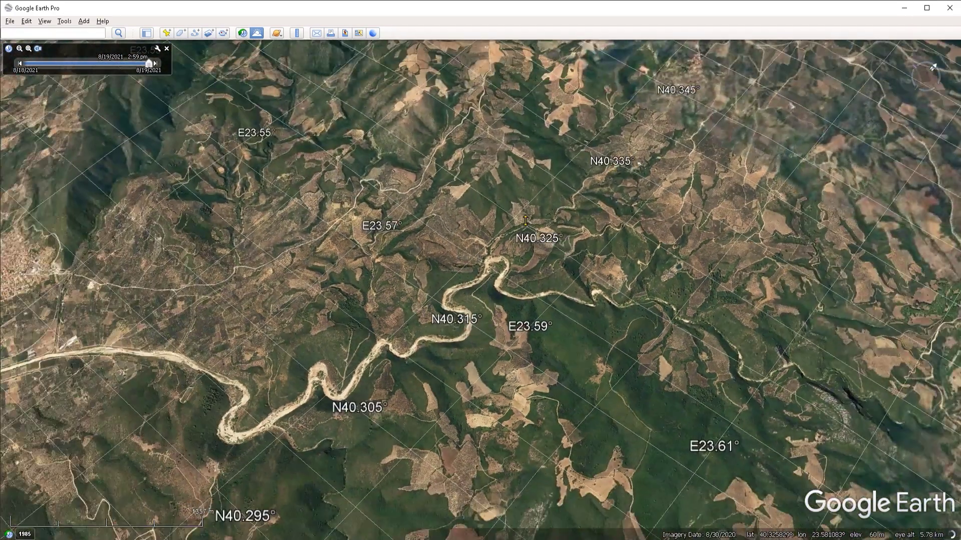
scroll(550, 266, "down", 3)
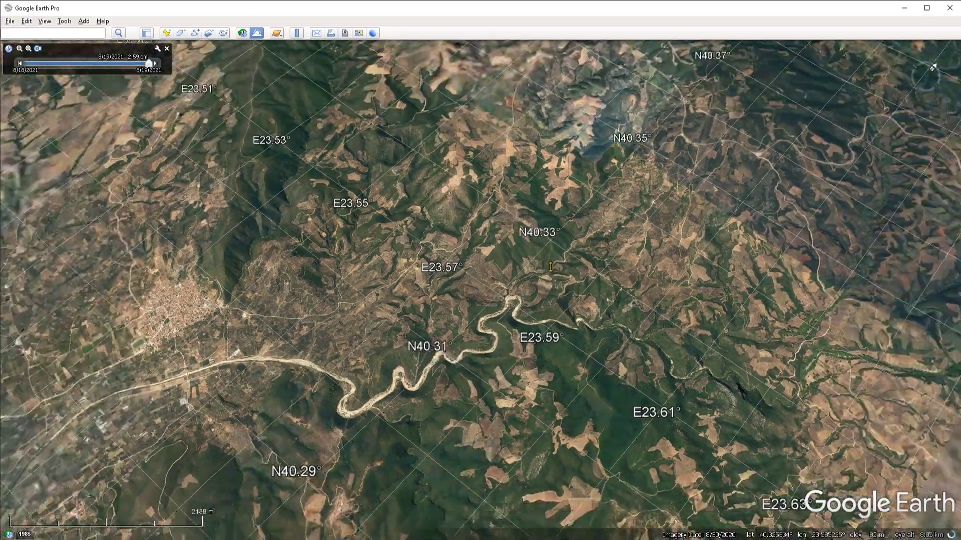
scroll(551, 266, "down", 5)
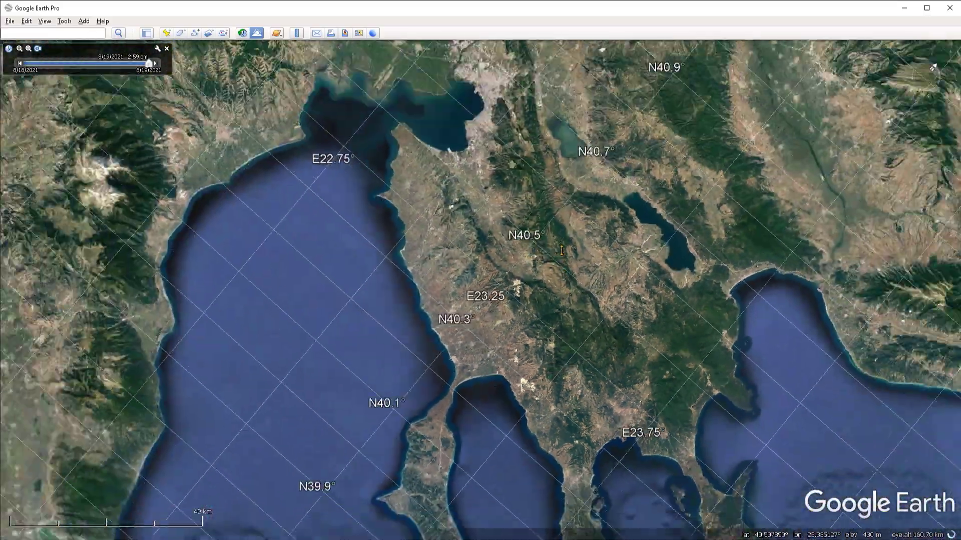
scroll(561, 250, "down", 5)
scroll(543, 88, "down", 3)
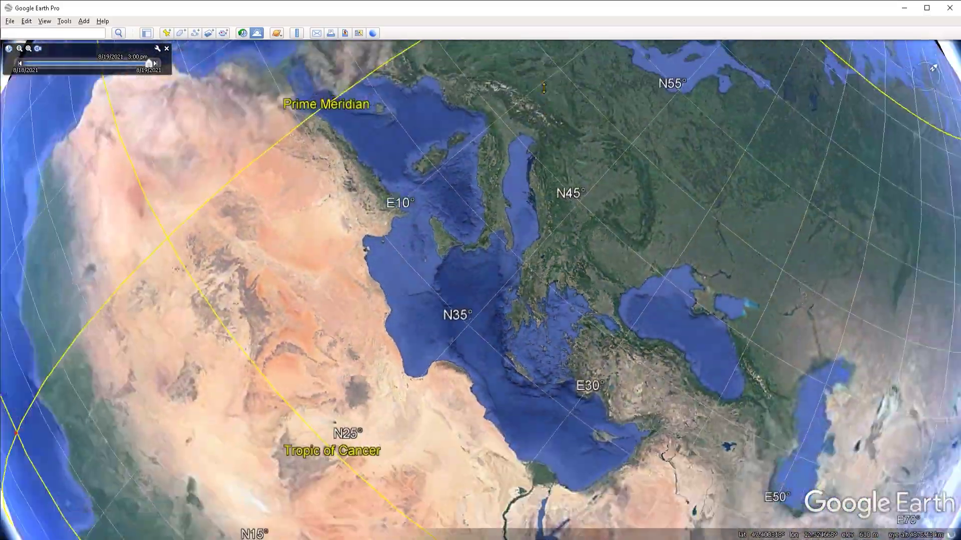
scroll(544, 88, "down", 3)
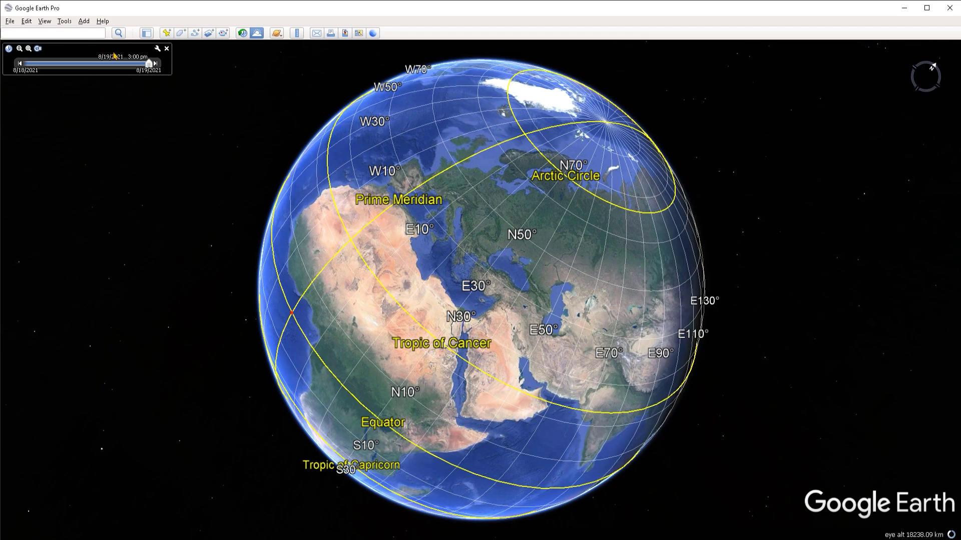
mouse_move(149, 63)
left_mouse_down()
mouse_move(98, 78)
mouse_move(130, 77)
left_mouse_up()
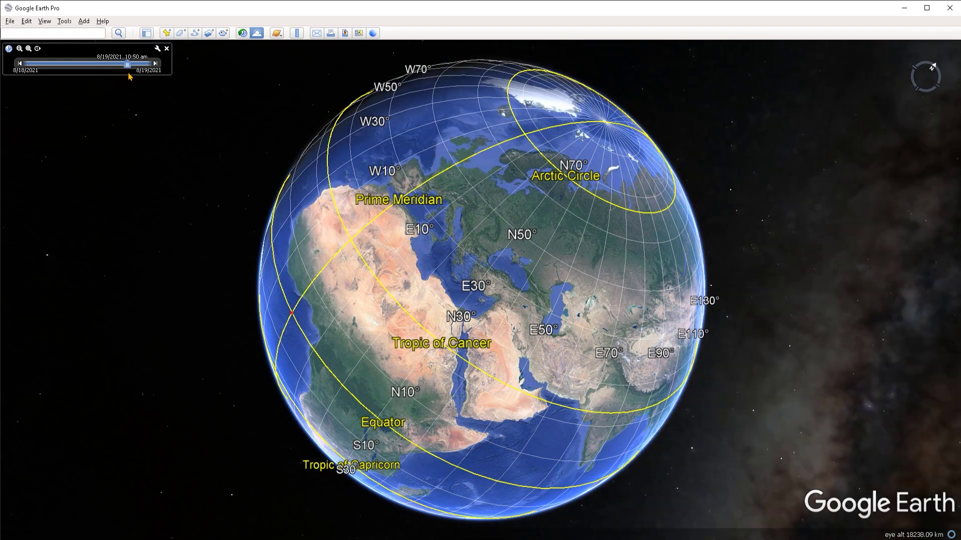
left_click(256, 33)
- Check the choice of Earth, Sky, Mars and Moon, and bring the sidebar back
left_click(277, 35)
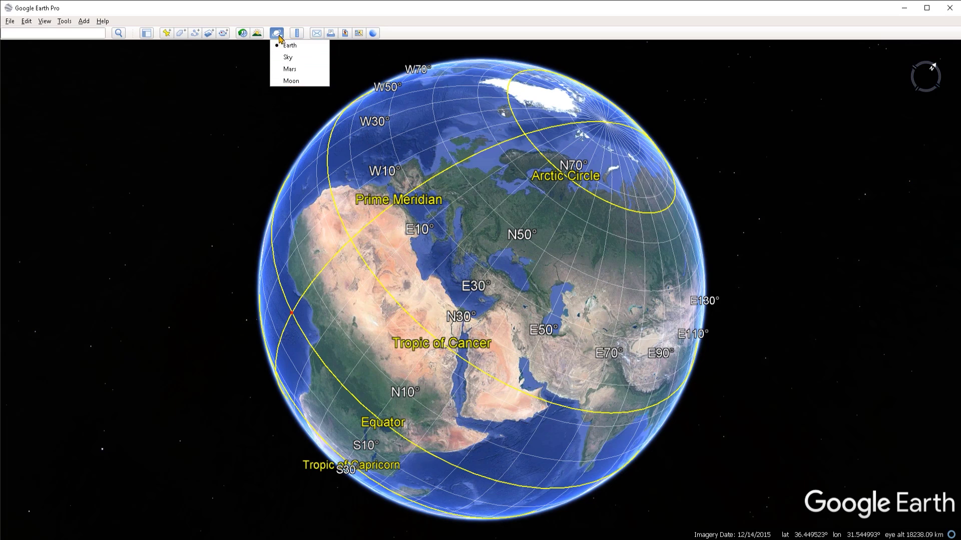
left_click(289, 21)
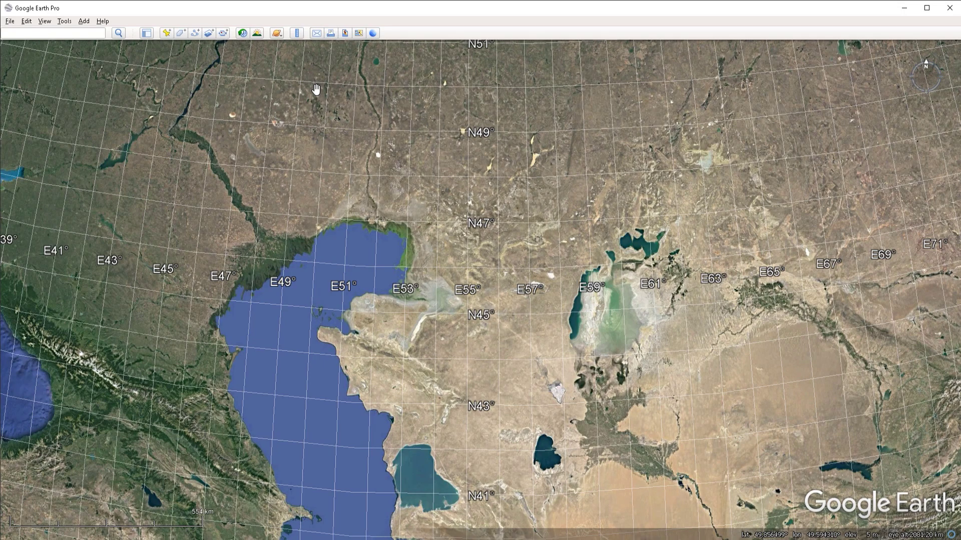
left_click(316, 34)
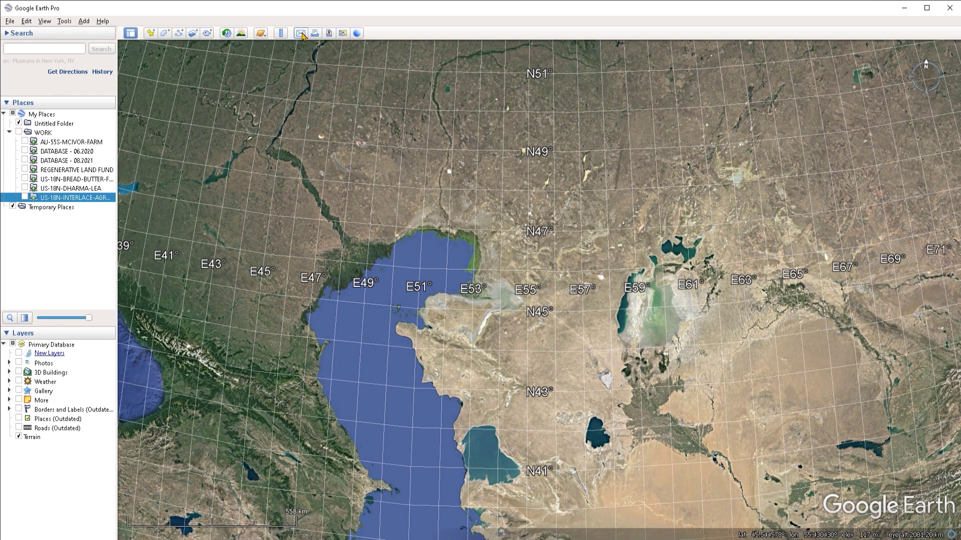
- View the print layout and the save-image layout of the current map, and close each of them
left_click(315, 34)
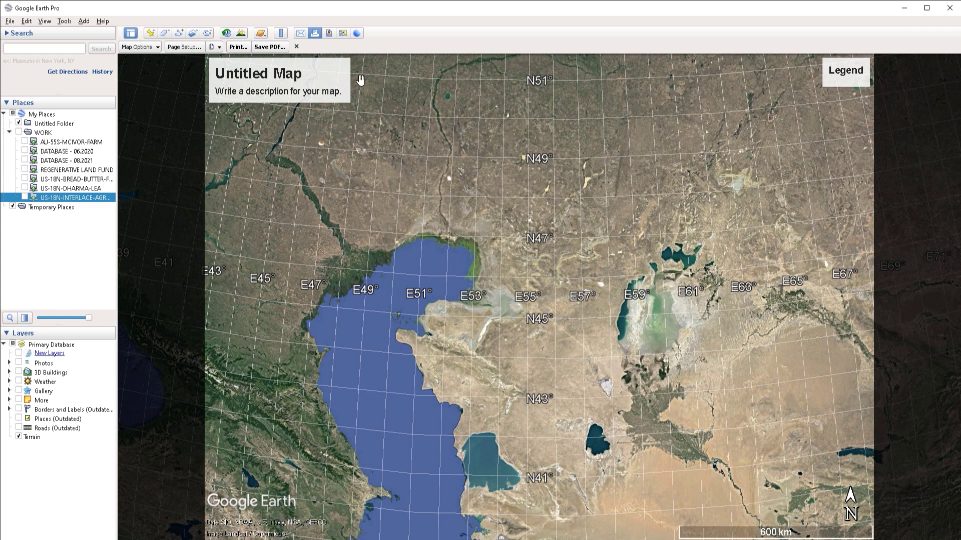
left_click(314, 34)
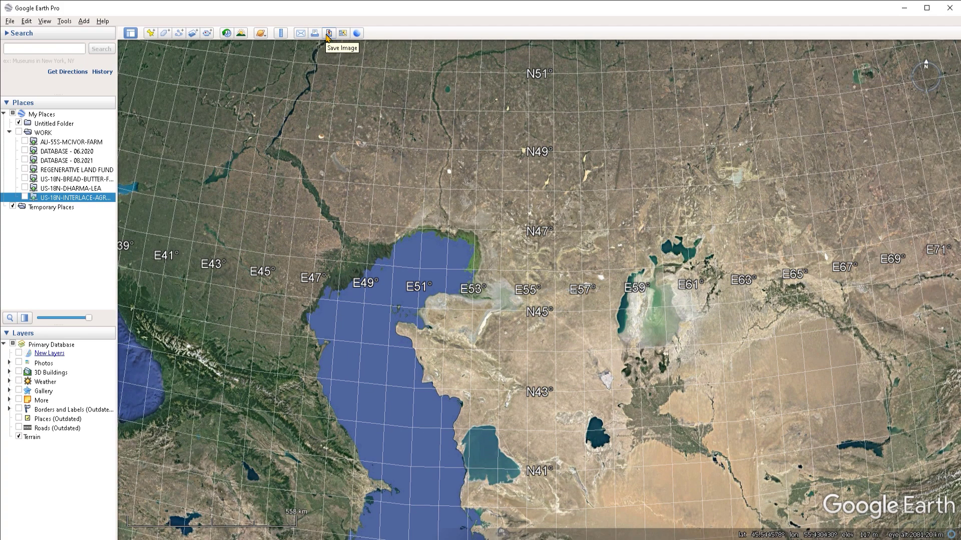
left_click(327, 34)
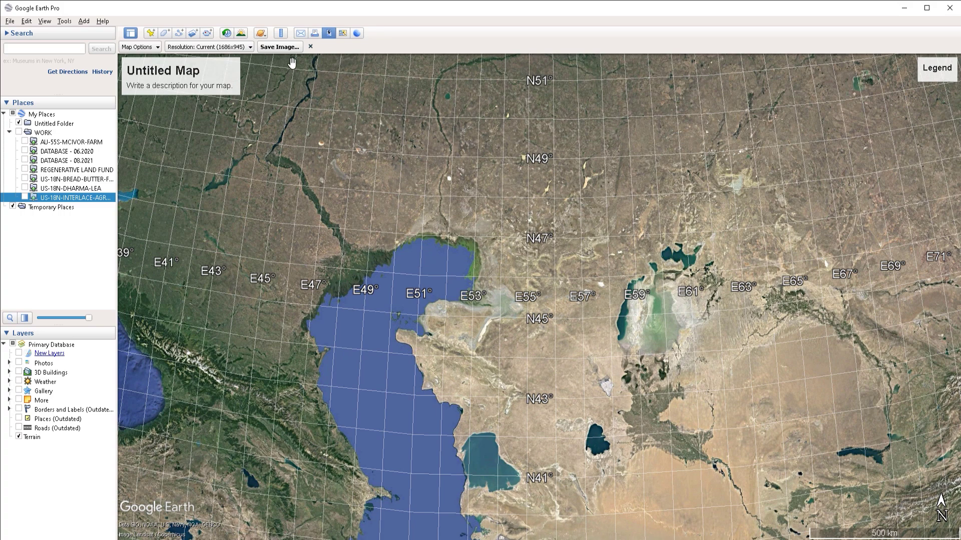
left_click(333, 36)
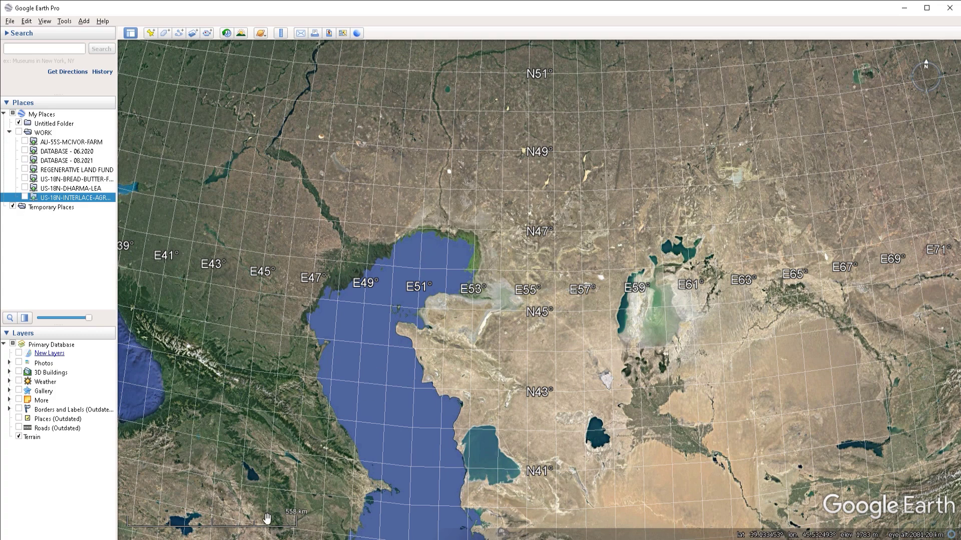
- Hide the scale legend, the latitude/longitude grid and the status bar from the map view
left_click(45, 23)
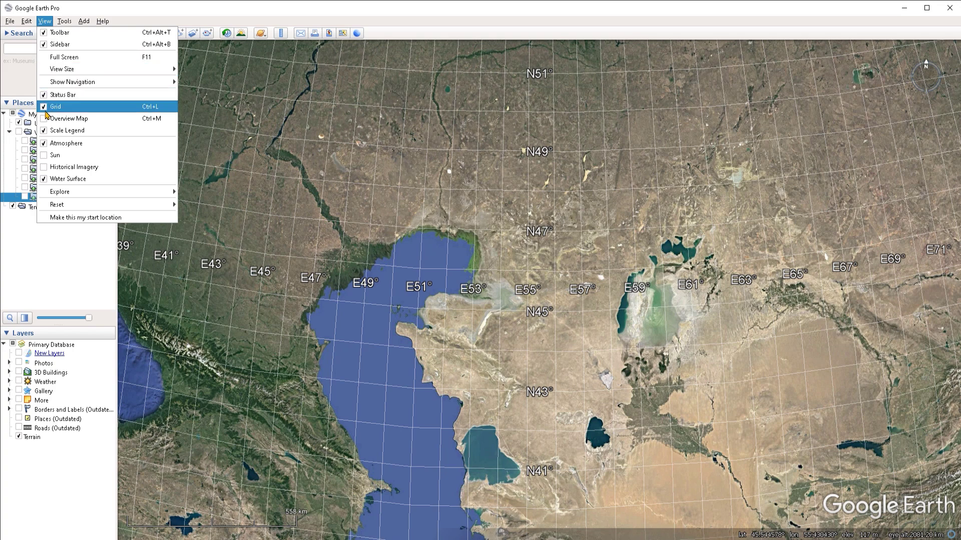
left_click(45, 132)
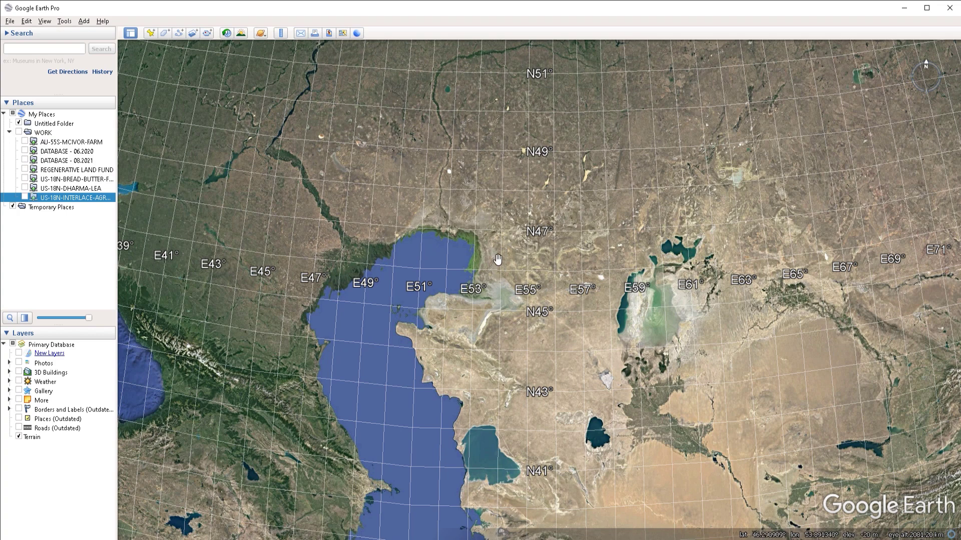
left_click(44, 22)
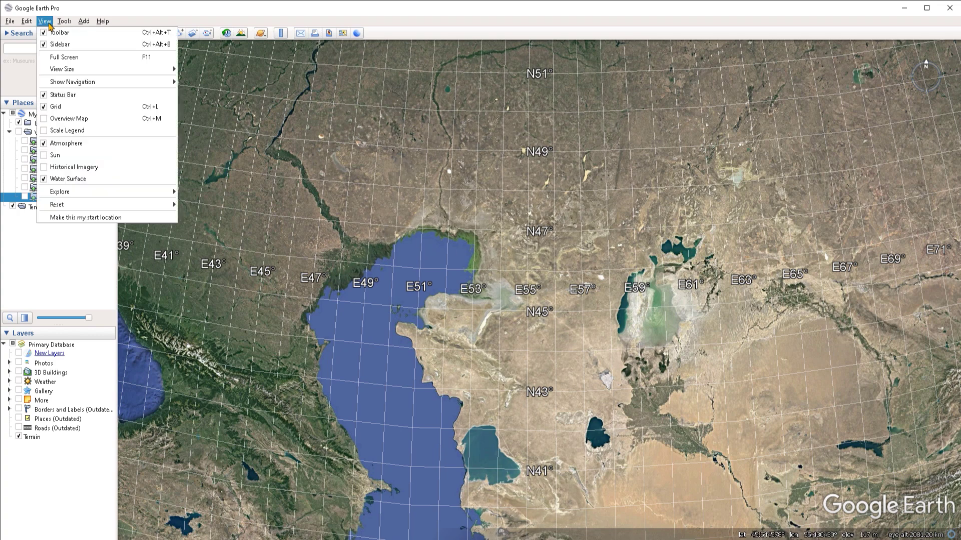
left_click(45, 109)
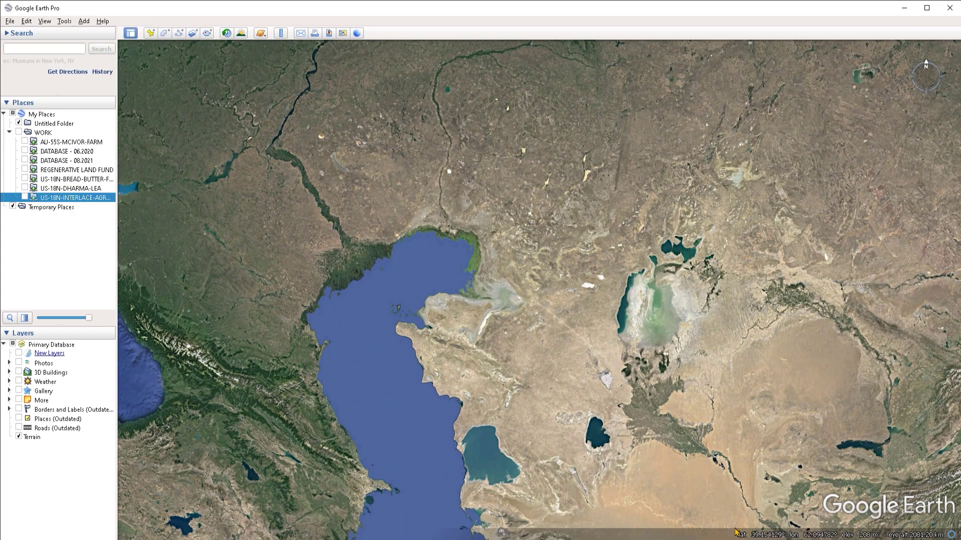
left_click(45, 22)
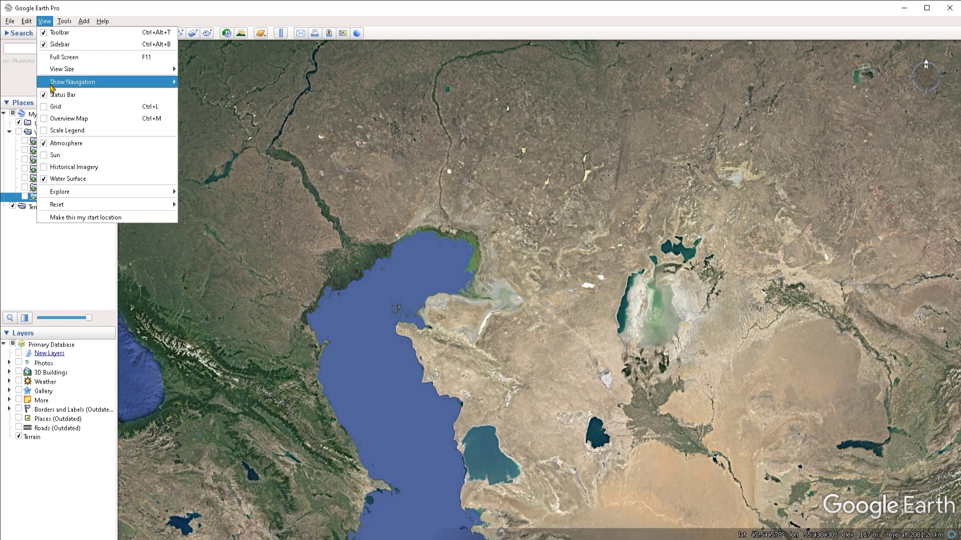
left_click(44, 96)
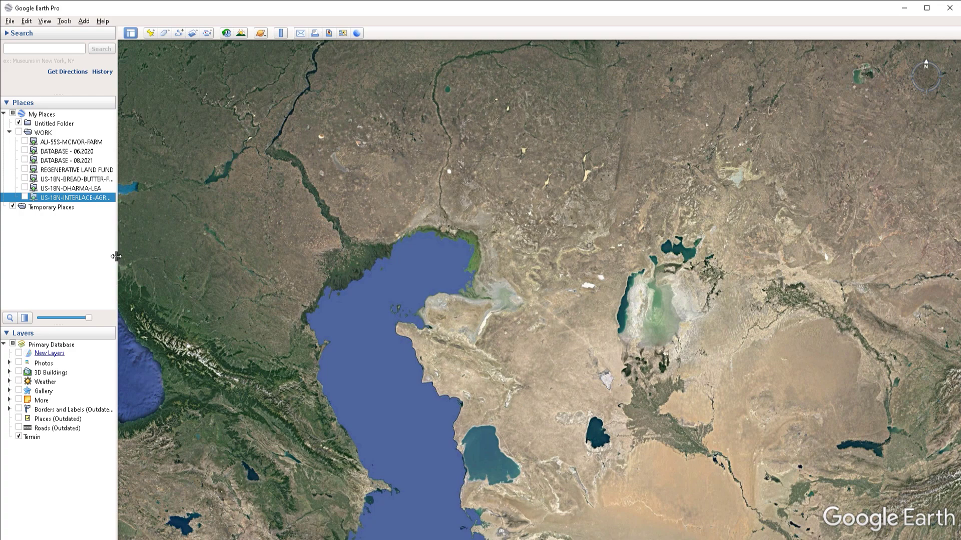
- Widen the sidebar, readjust the boundary between Places and Layers, and collapse the Layers and Search sections
left_click_drag(116, 258, 150, 262)
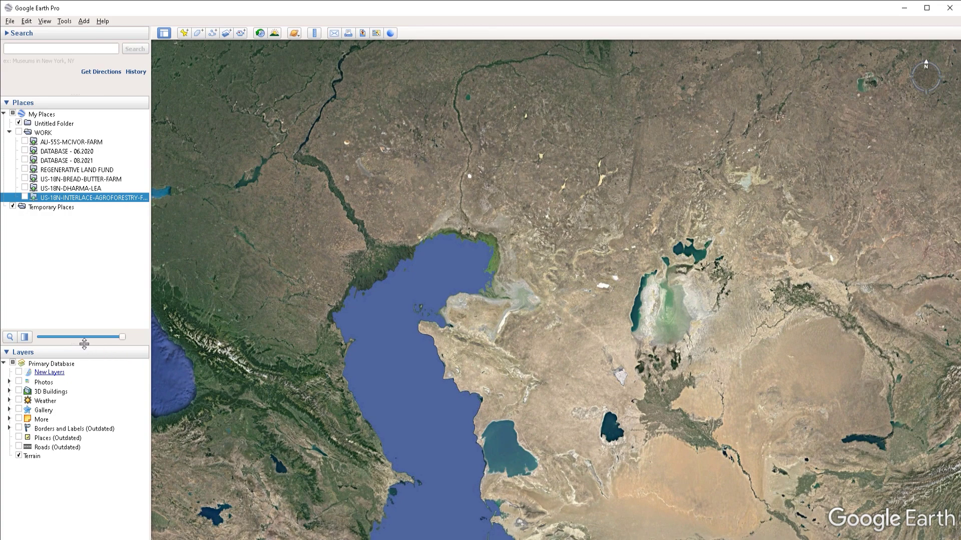
left_click_drag(83, 345, 70, 326)
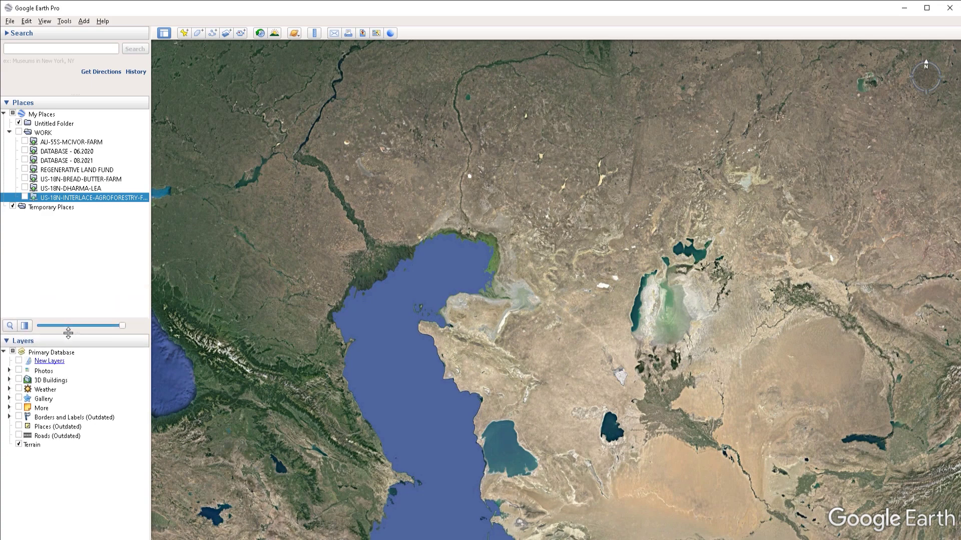
left_click(7, 341)
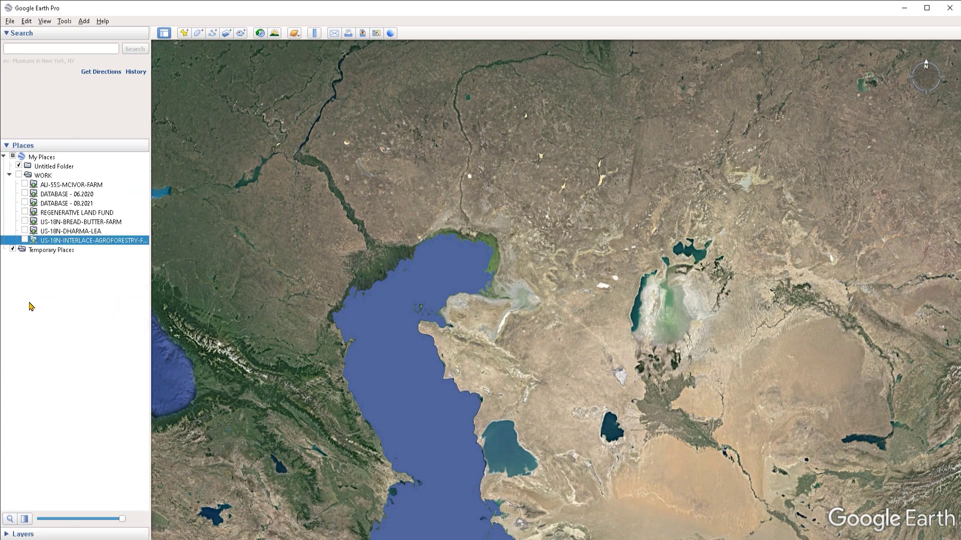
left_click(7, 34)
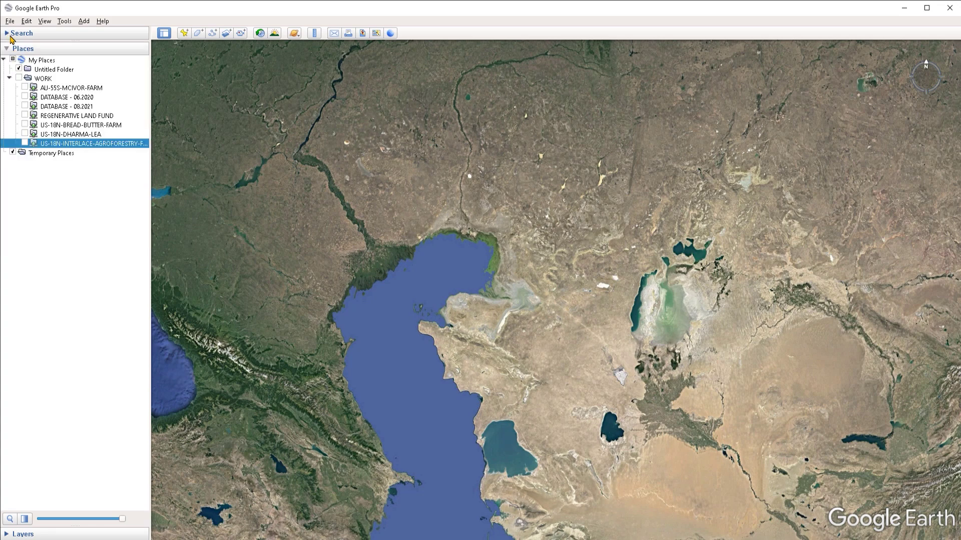